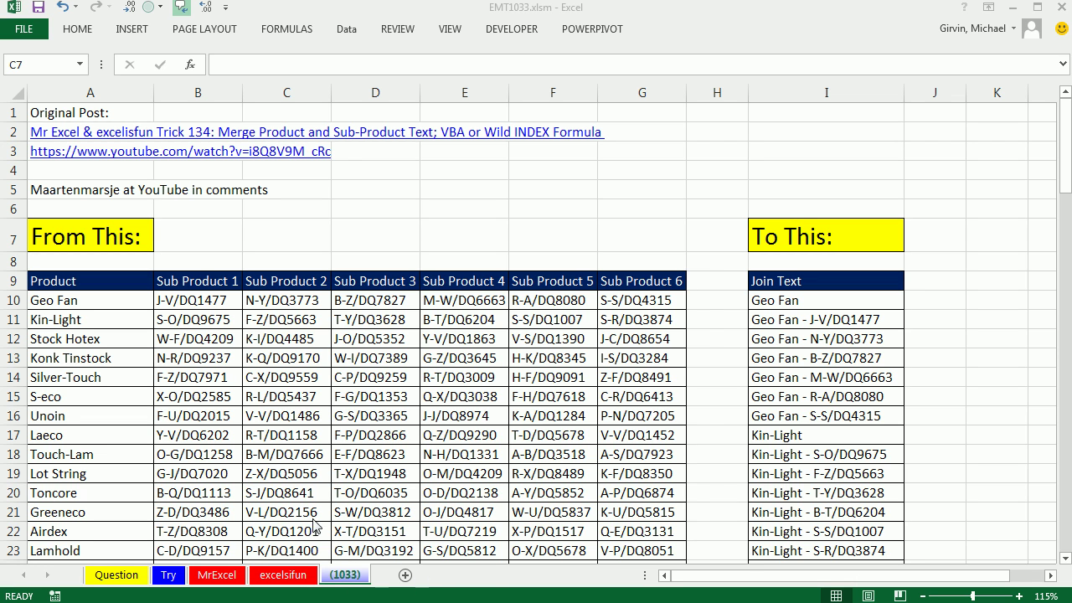
Review the product names in column A, the sub-products in row 10, and the first Join Text result.
left_click(523, 19)
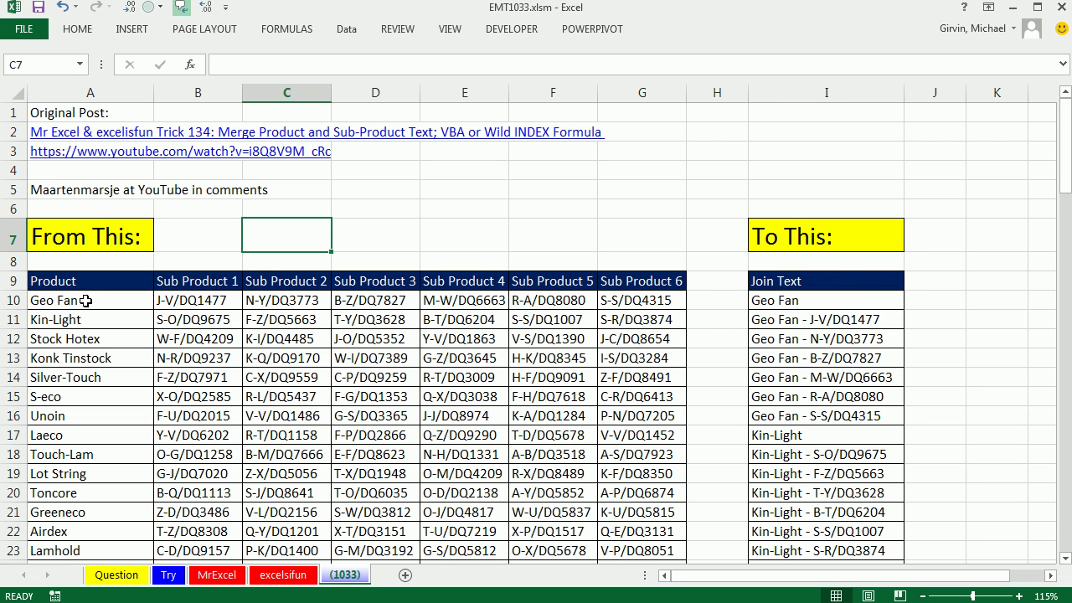
left_click_drag(86, 291, 90, 509)
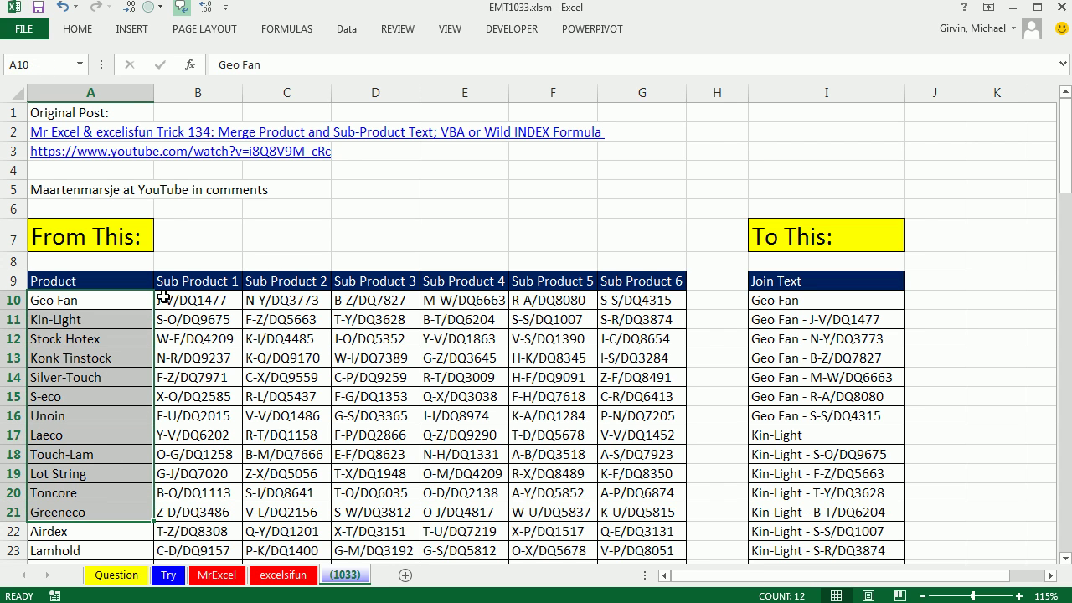
left_click_drag(165, 297, 620, 306)
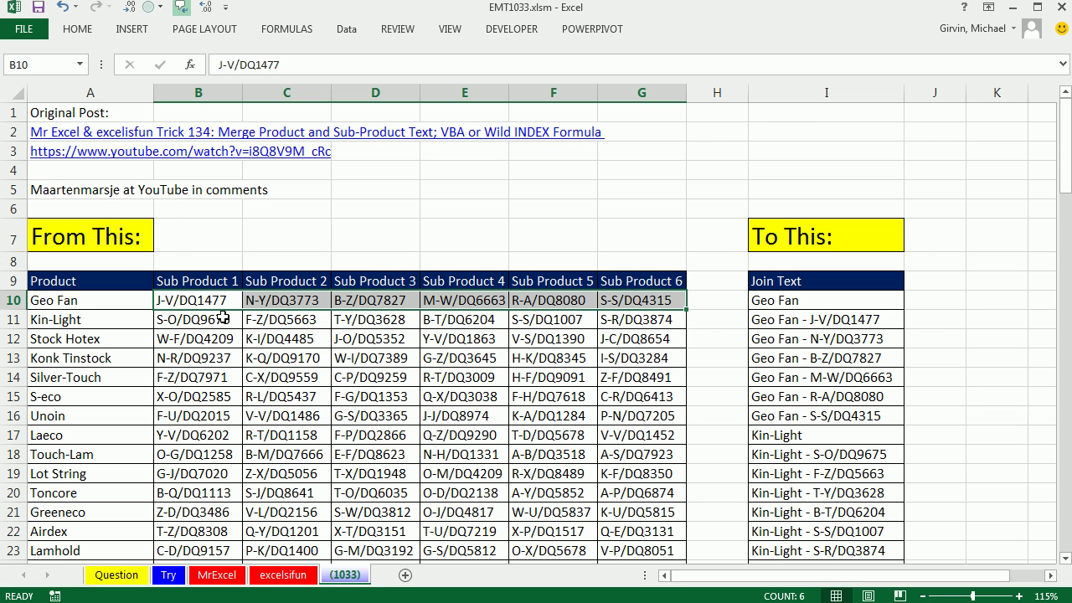
left_click(231, 301)
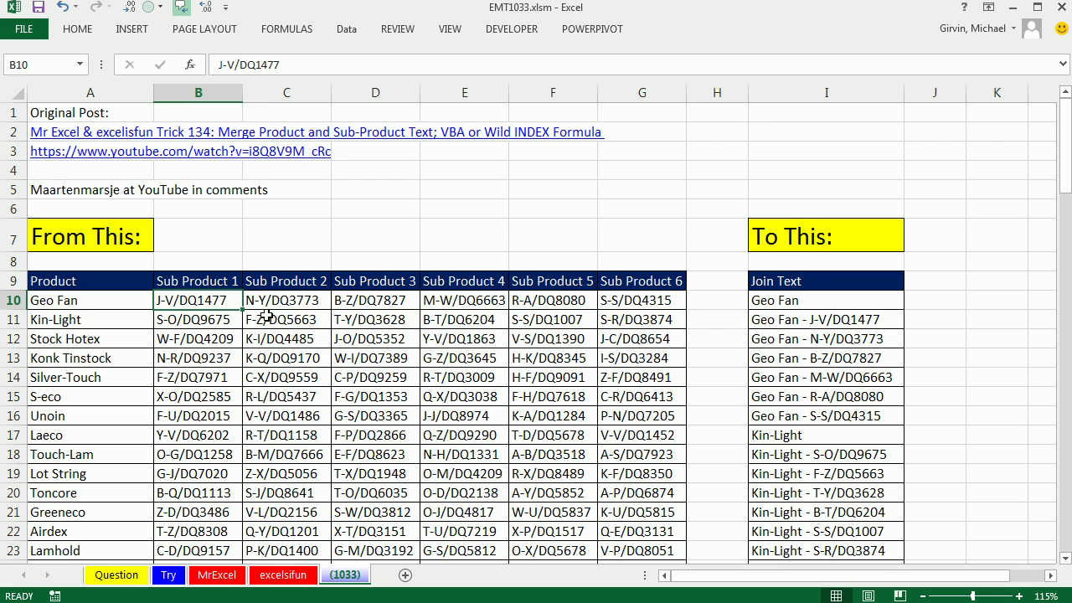
left_click(823, 302)
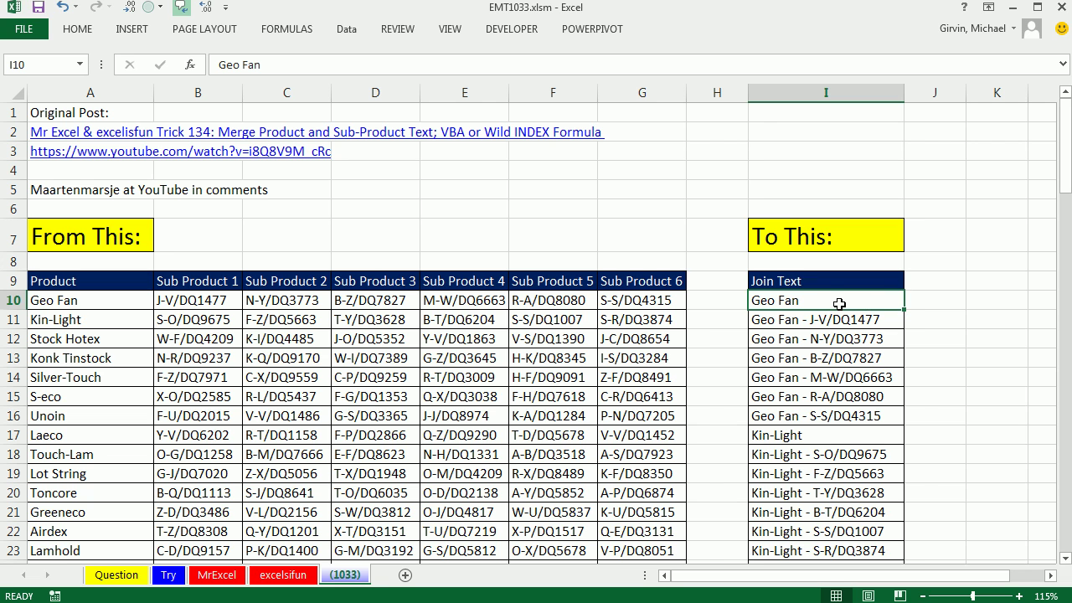
Insert an empty column at B, before Sub Product 1.
left_click(216, 87)
right_click(215, 87)
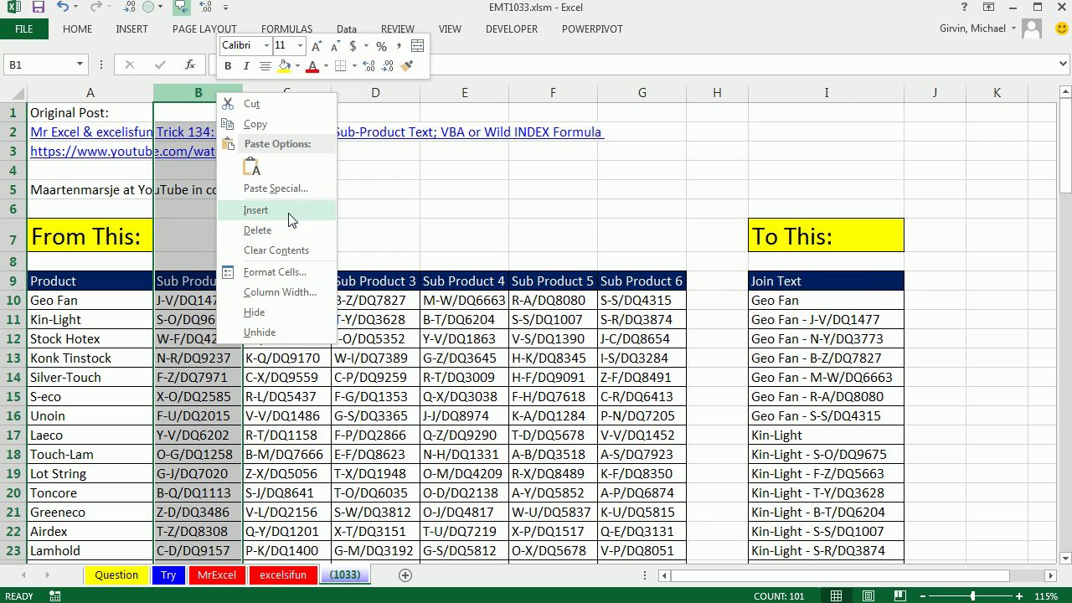
left_click(255, 211)
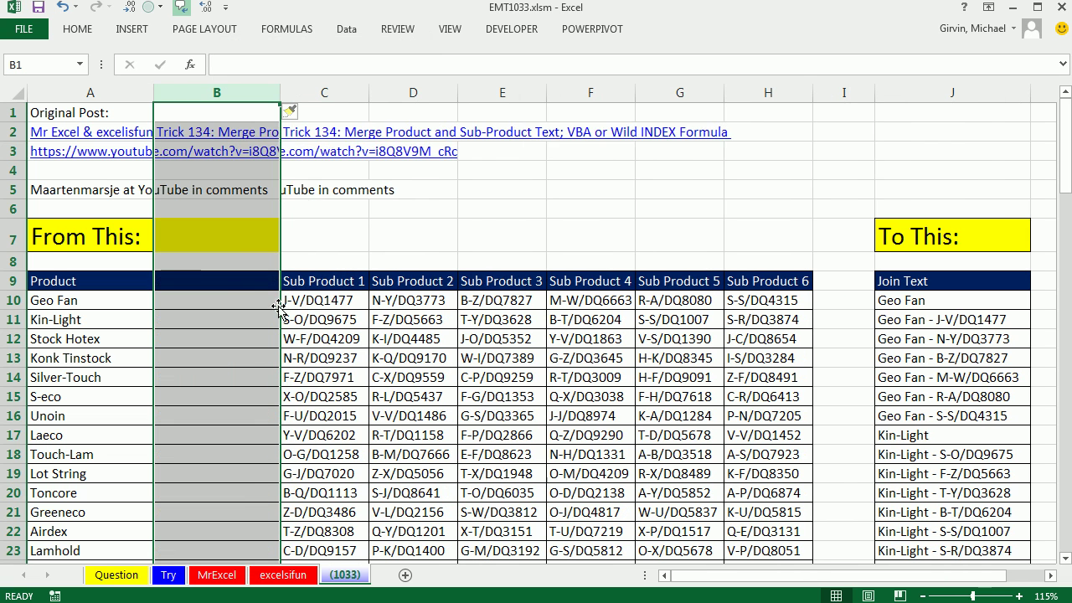
Copy the Sub Product 1 header into B9 and fill right to H9, renumbering headers through Sub Product 7.
left_click(237, 281)
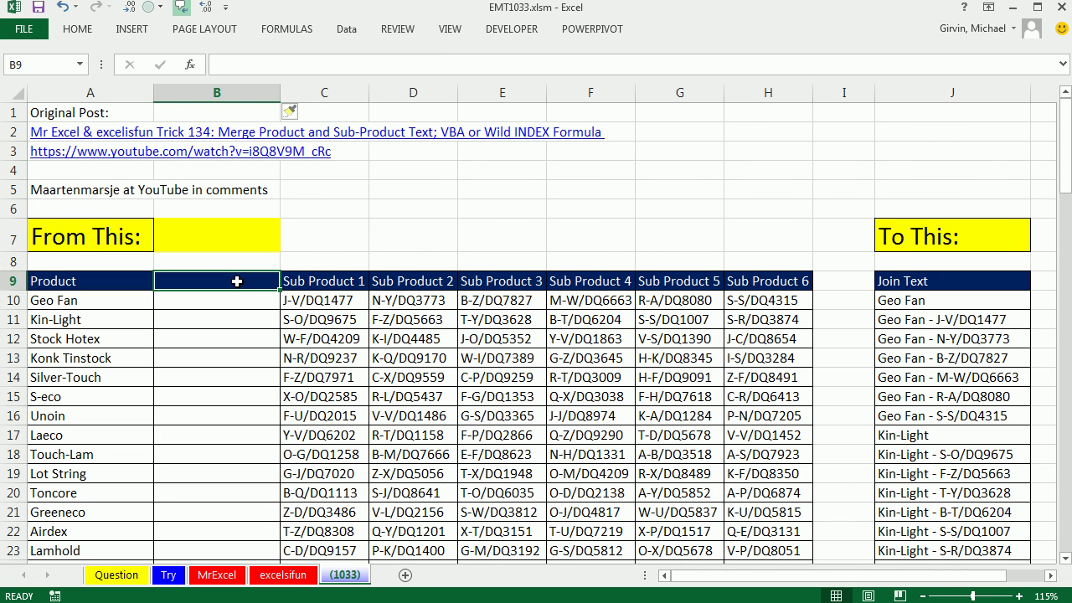
left_click(324, 286)
key("ctrl+c")
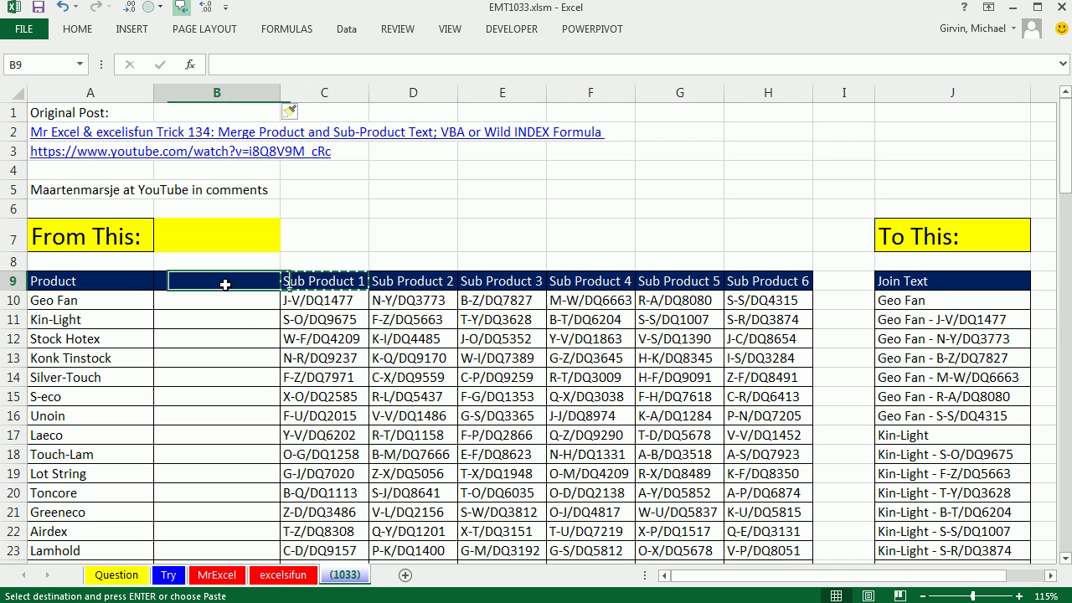
left_click(227, 289)
key("ctrl+v")
left_click_drag(279, 289, 809, 289)
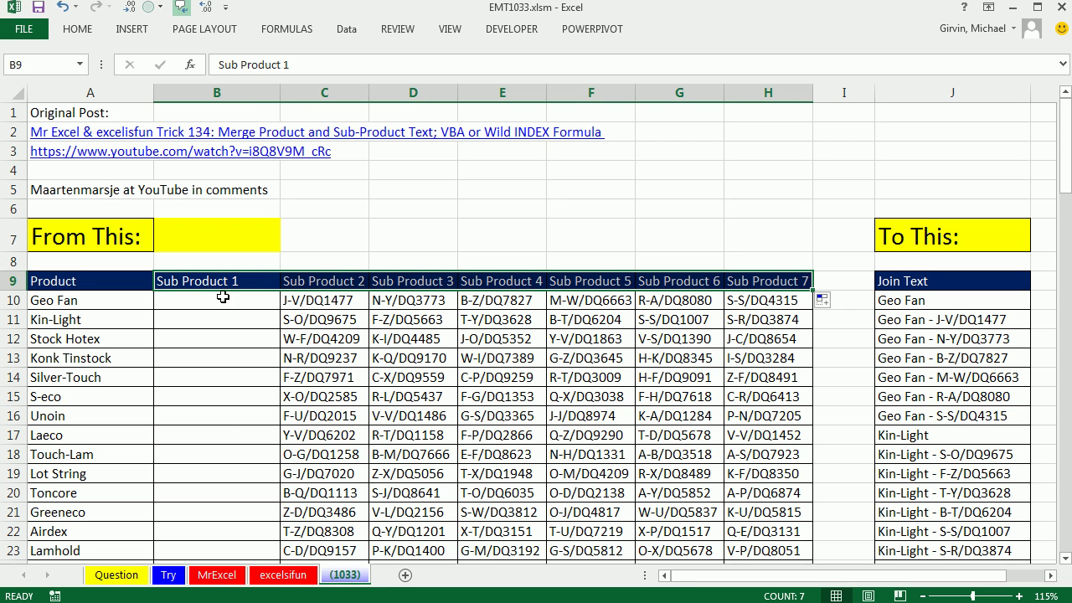
left_click(137, 283)
left_click(136, 283)
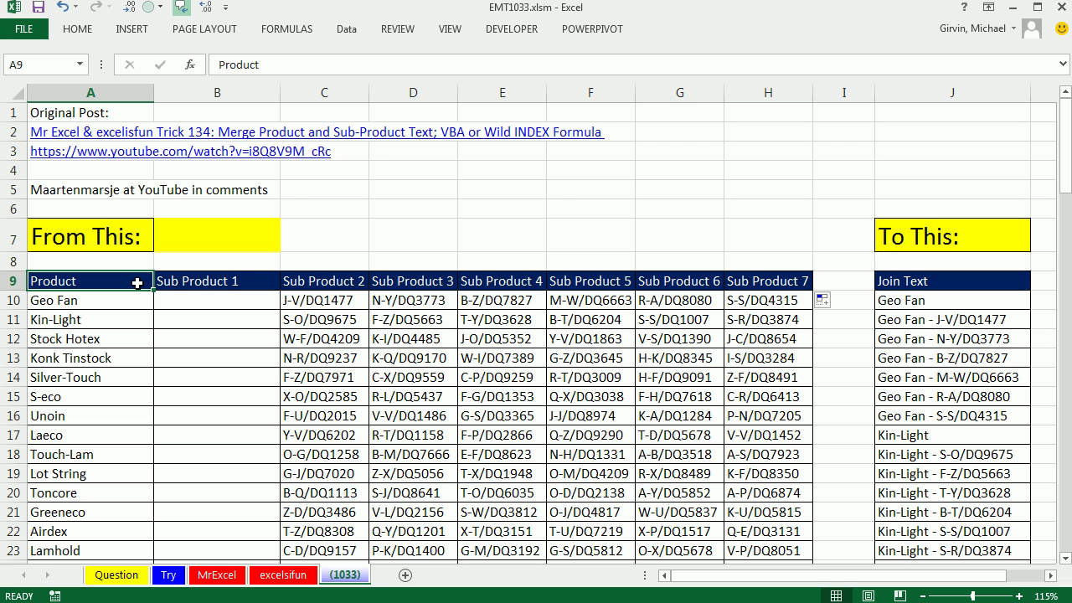
Open the PivotTable Wizard with Alt+D+P and choose multiple consolidation ranges with manual page fields.
key("alt")
key("d")
key("p")
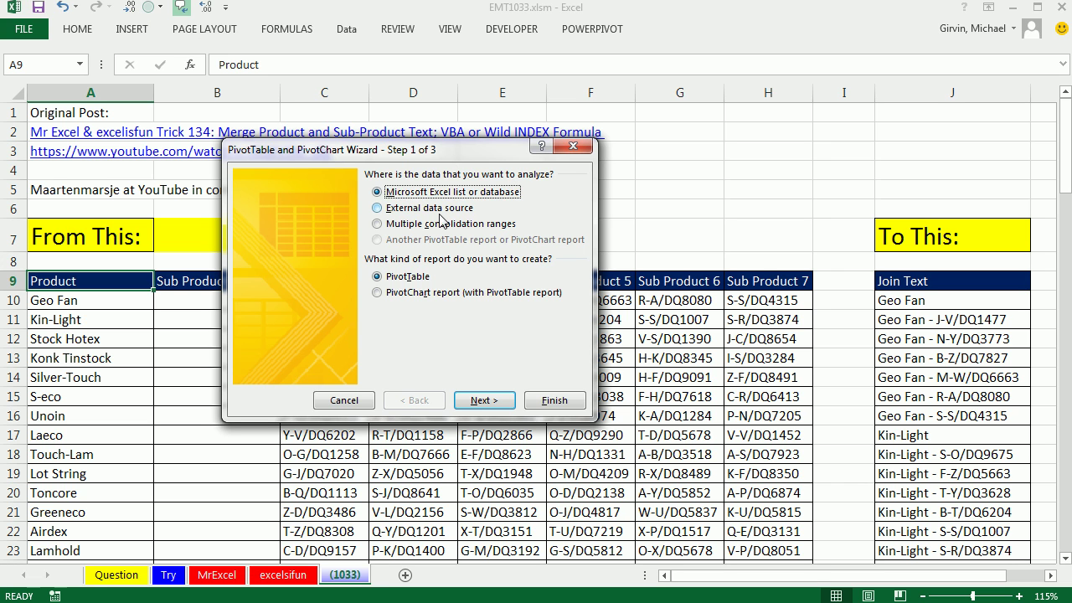
left_click(378, 224)
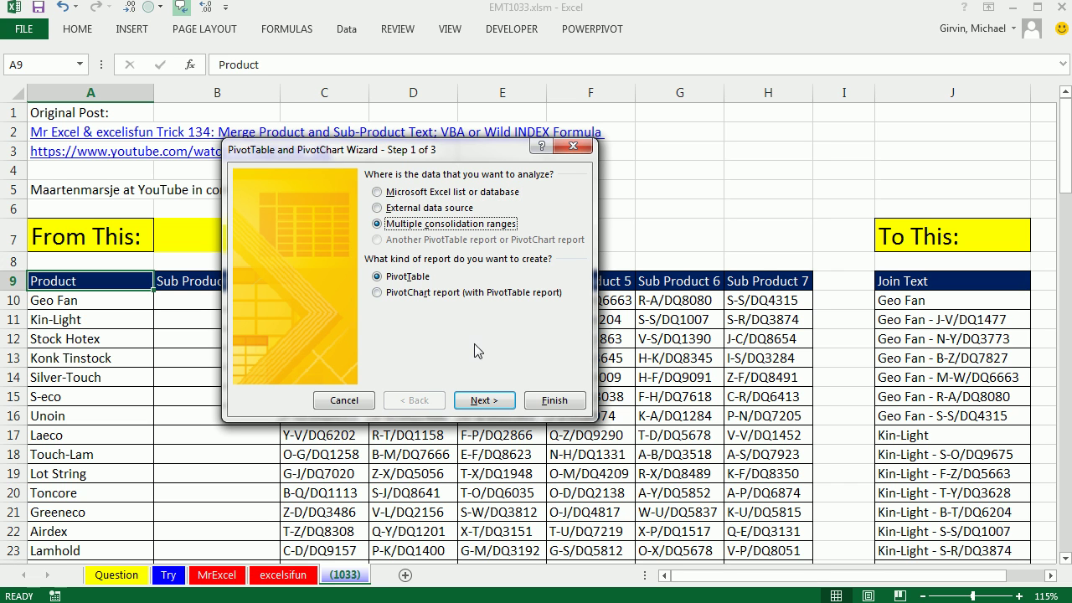
left_click(483, 401)
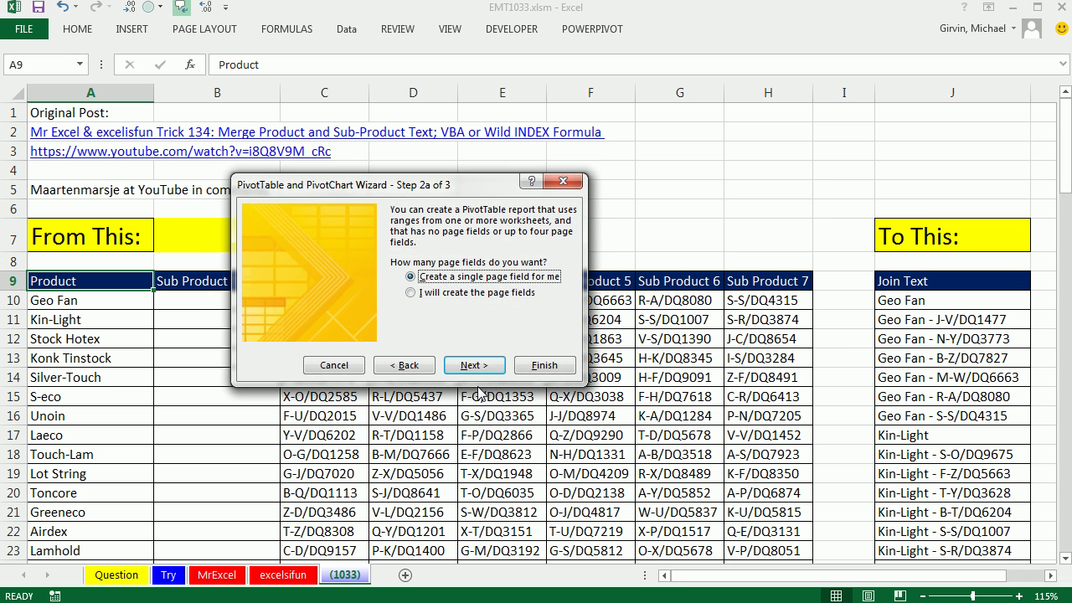
left_click(416, 293)
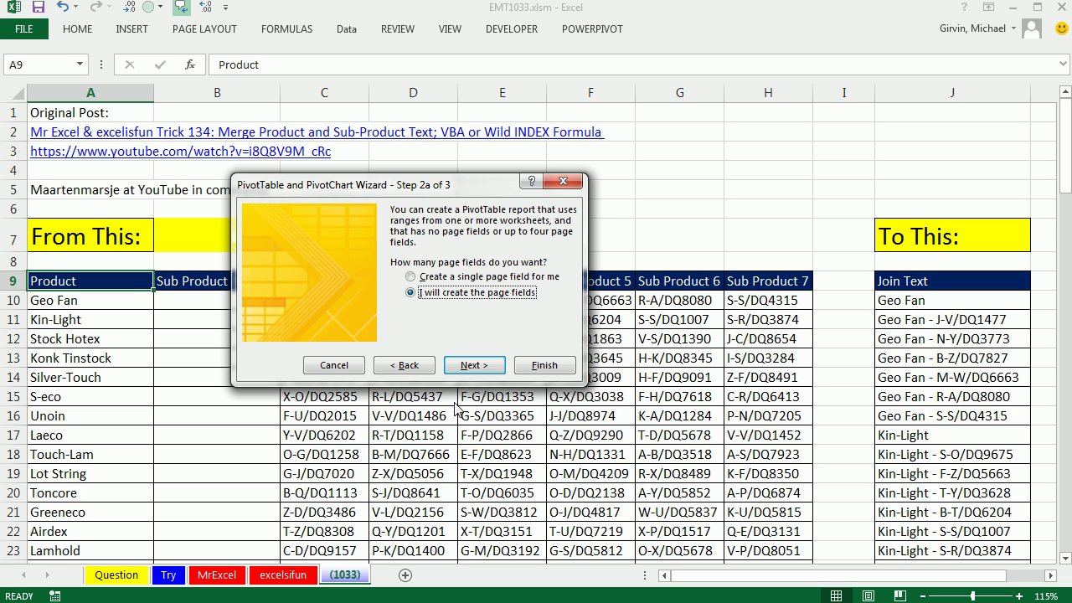
left_click(474, 365)
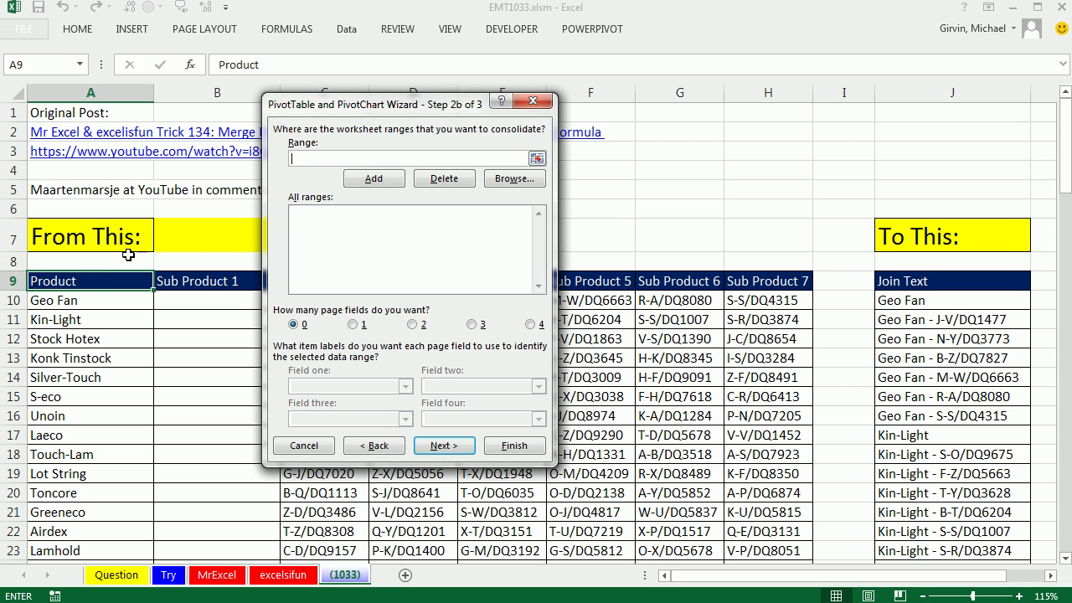
Add the range A9:H109 and create the pivot table on a new worksheet.
left_click_drag(76, 282, 800, 286)
key("ctrl+shift+Down")
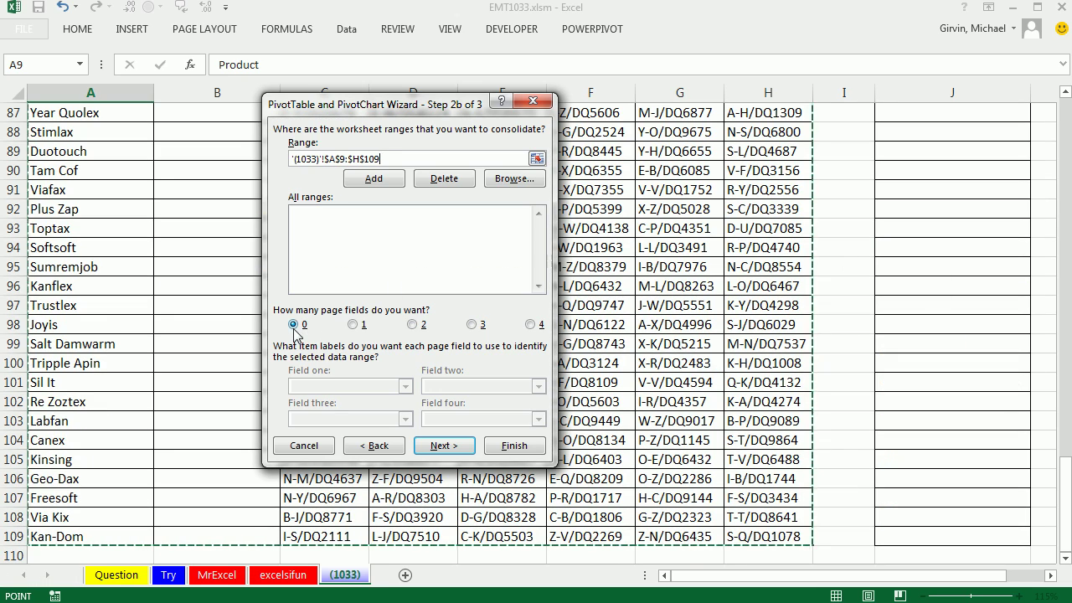
left_click(460, 452)
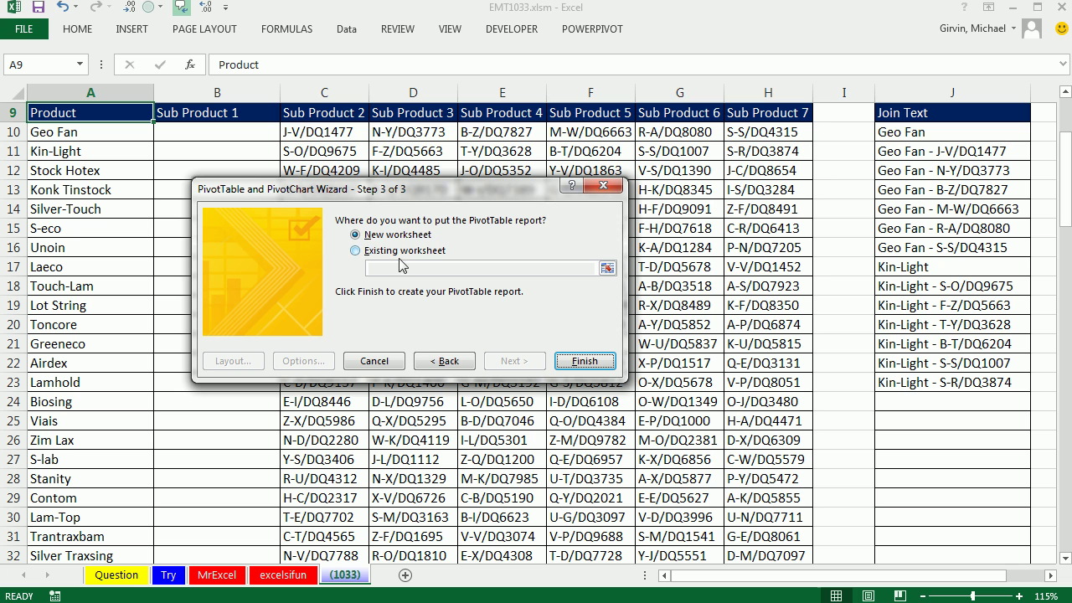
left_click(441, 361)
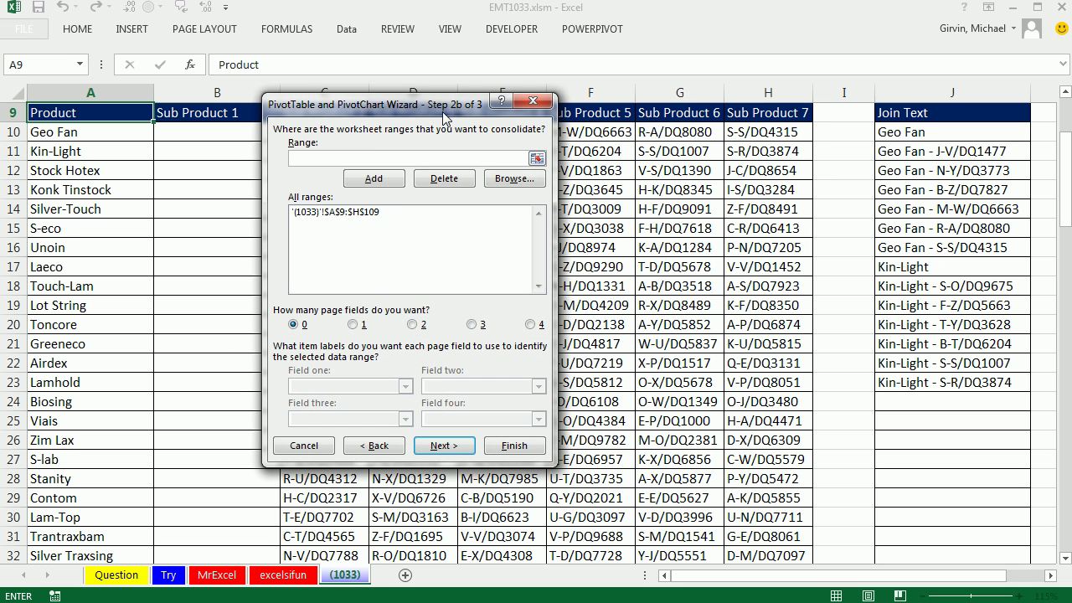
left_click(383, 444)
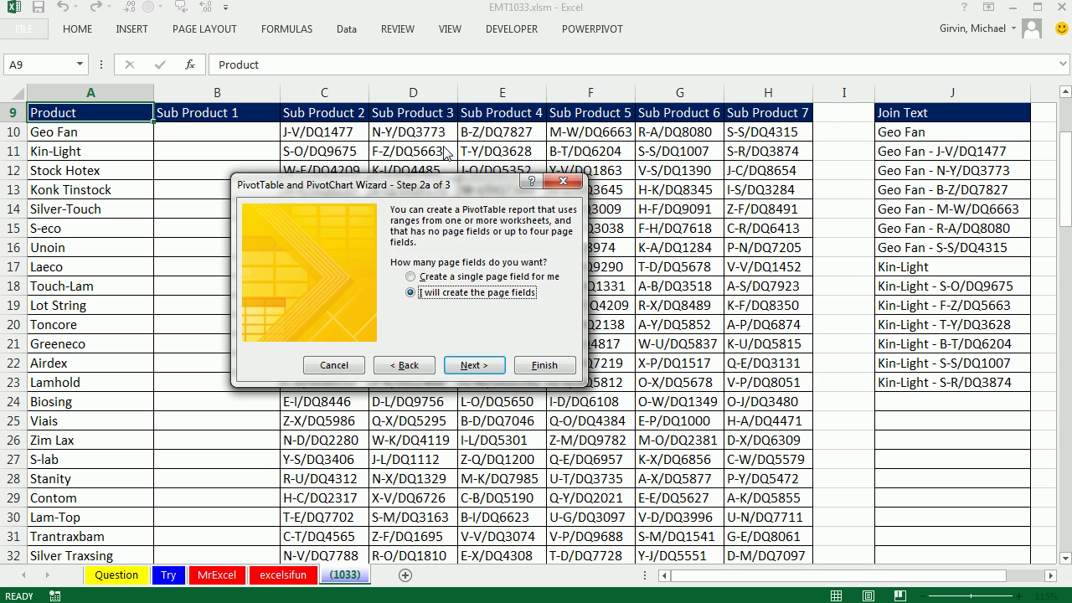
left_click(492, 370)
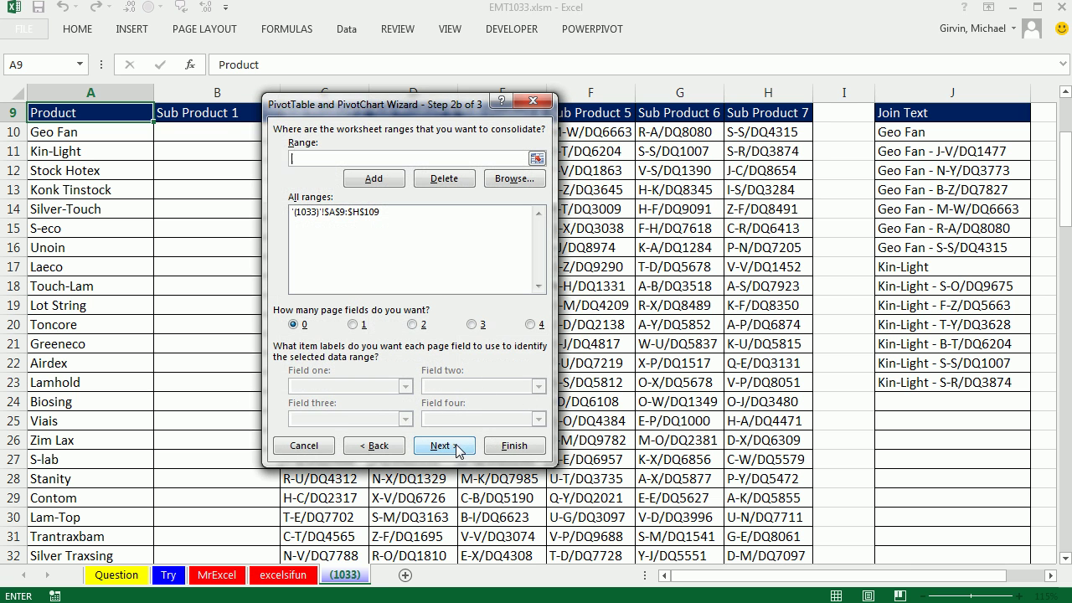
left_click(457, 451)
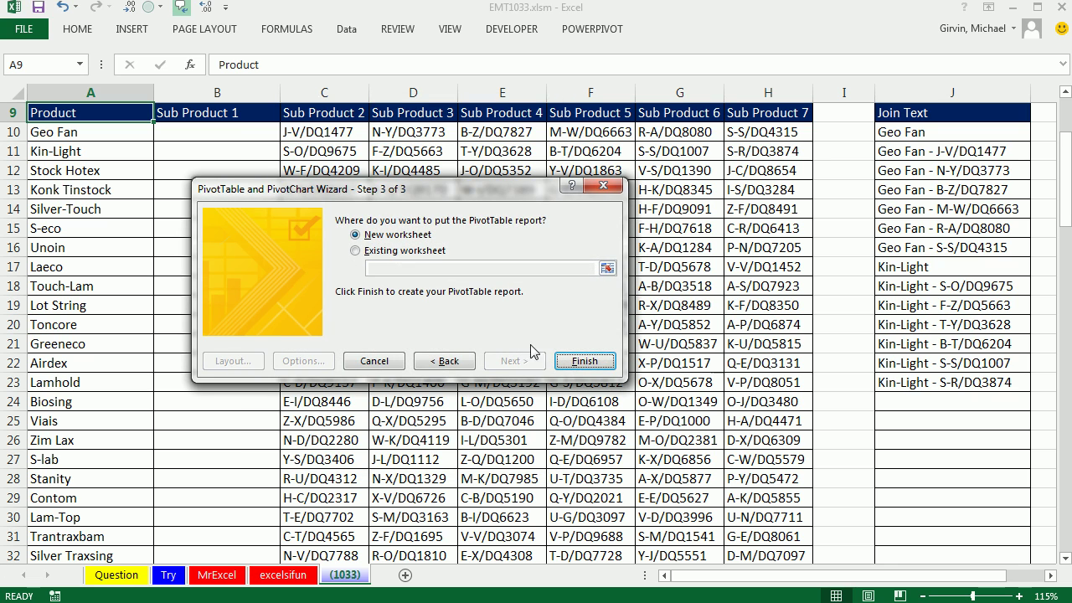
left_click(584, 361)
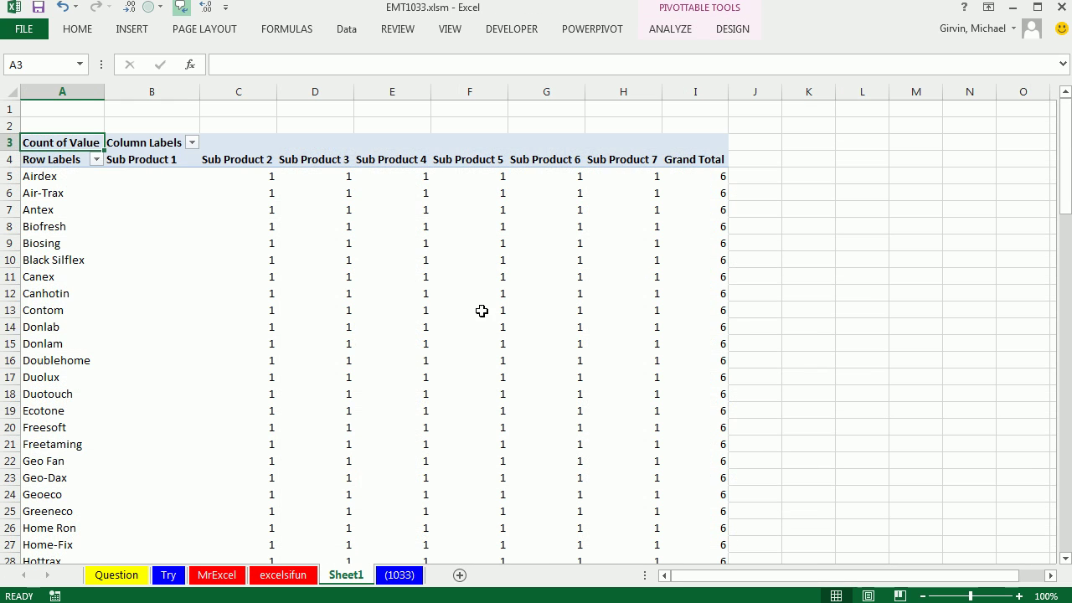
Inspect a pivot count cell and move the PivotTable Fields list over the sheet.
mouse_move(327, 277)
left_click(487, 210)
right_click(487, 212)
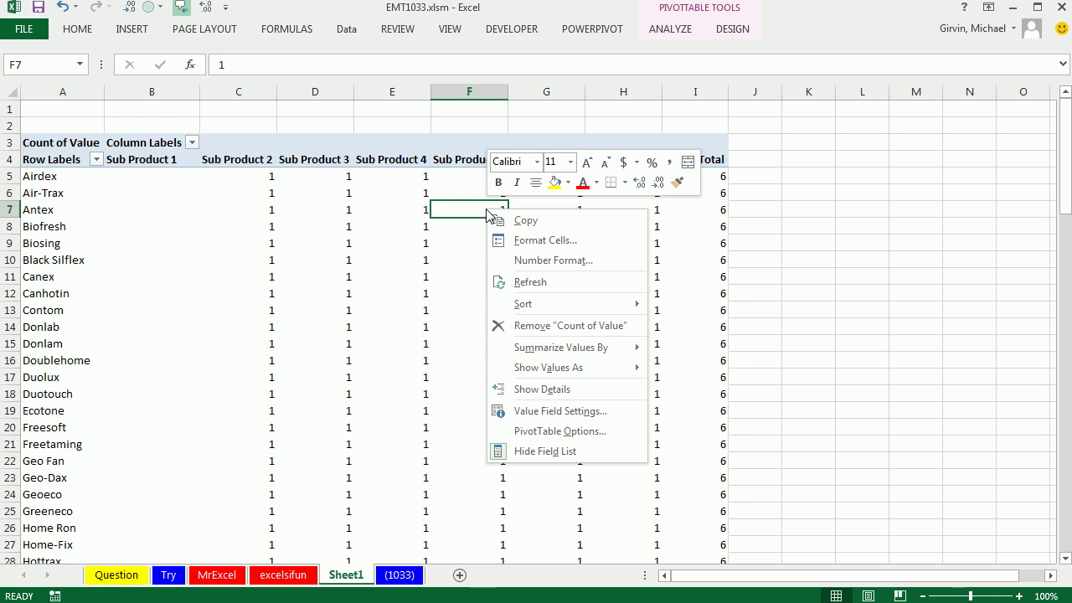
key("Escape")
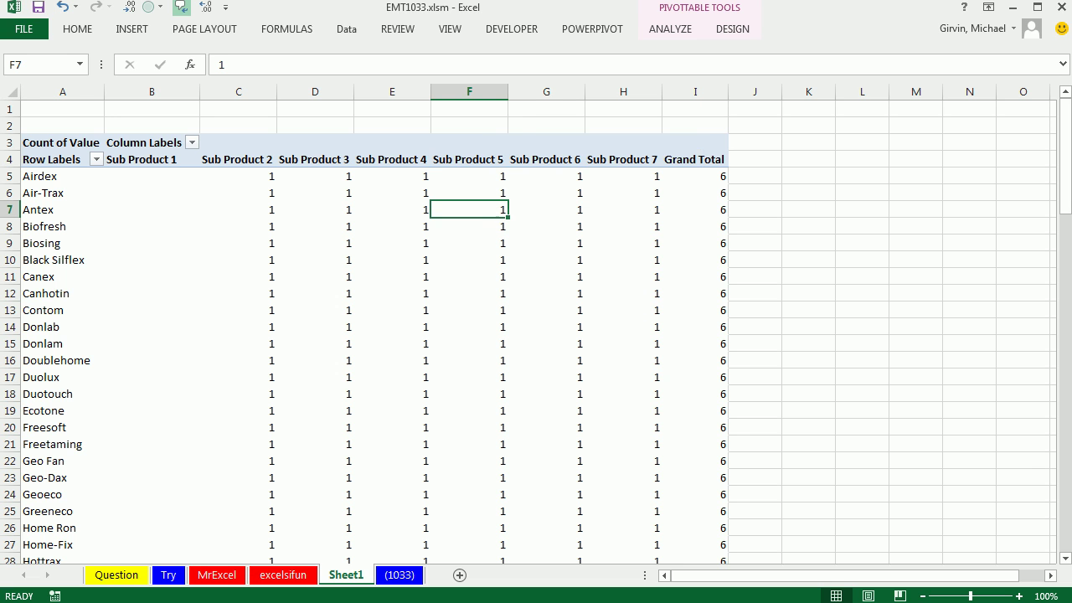
left_click_drag(792, 311, 730, 149)
Remove Row and Column from the pivot, then drill into the 600 grand total.
left_click(553, 206)
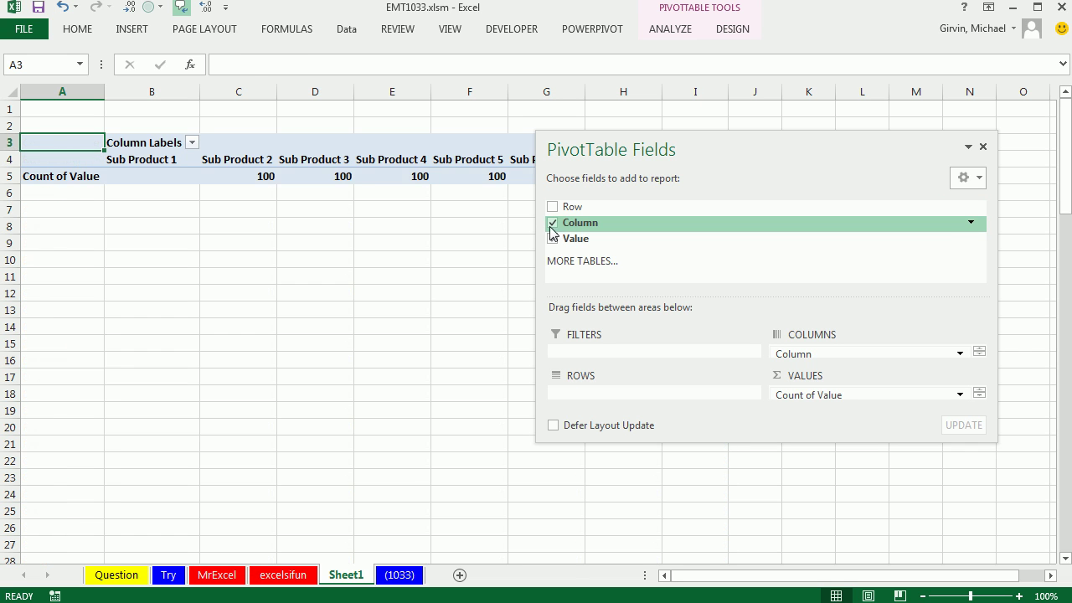
left_click(552, 222)
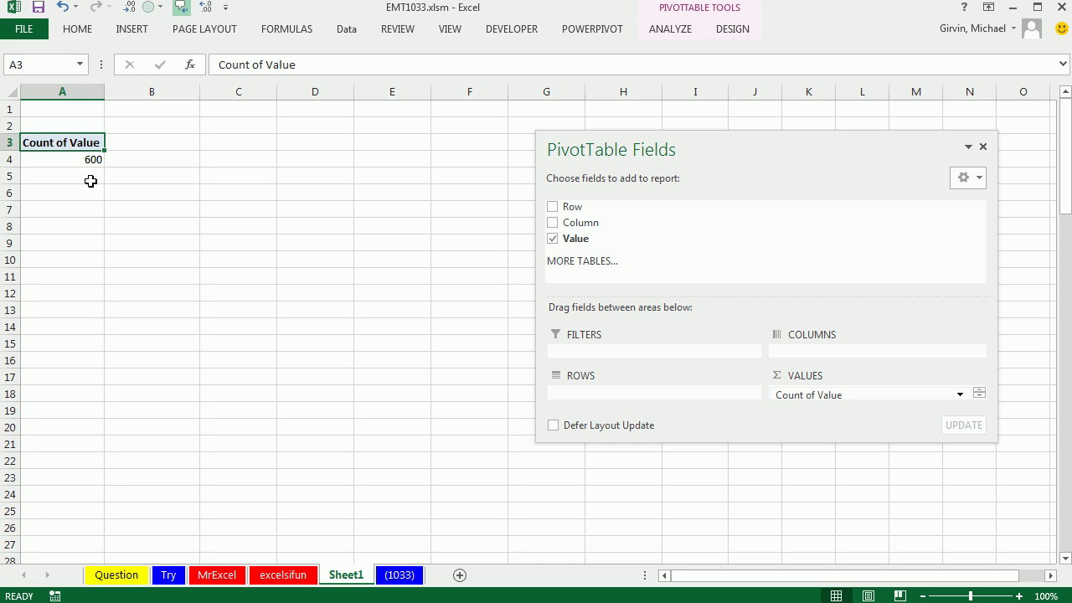
left_click(62, 157)
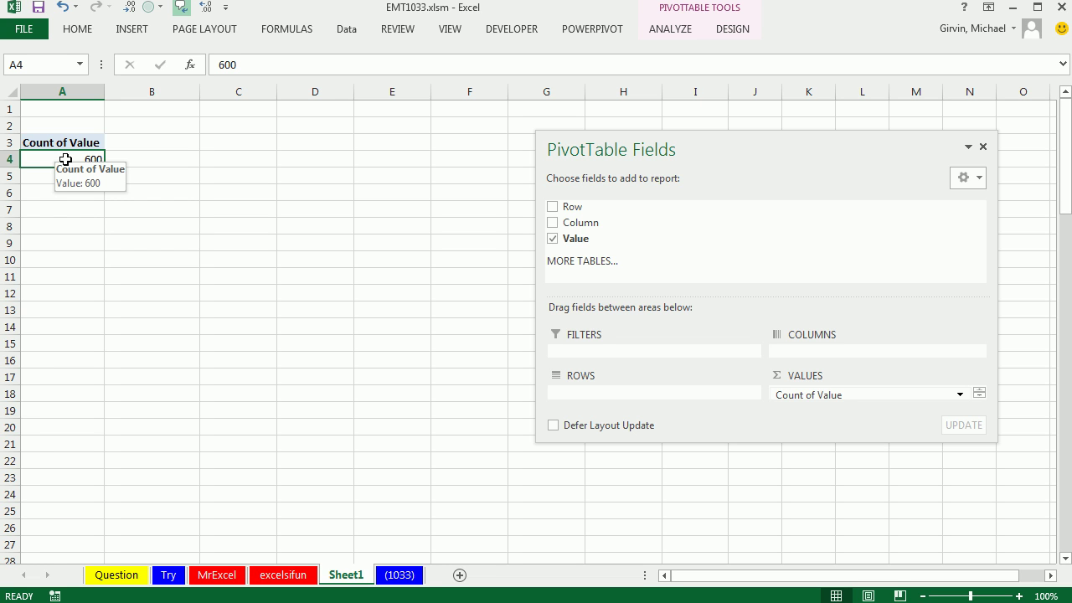
key("ctrl+Page_Up")
Autofit and widen columns A, B and C on Sheet2 so Row, Column and Value entries show fully.
left_click_drag(187, 92, 276, 101)
double_click(132, 93)
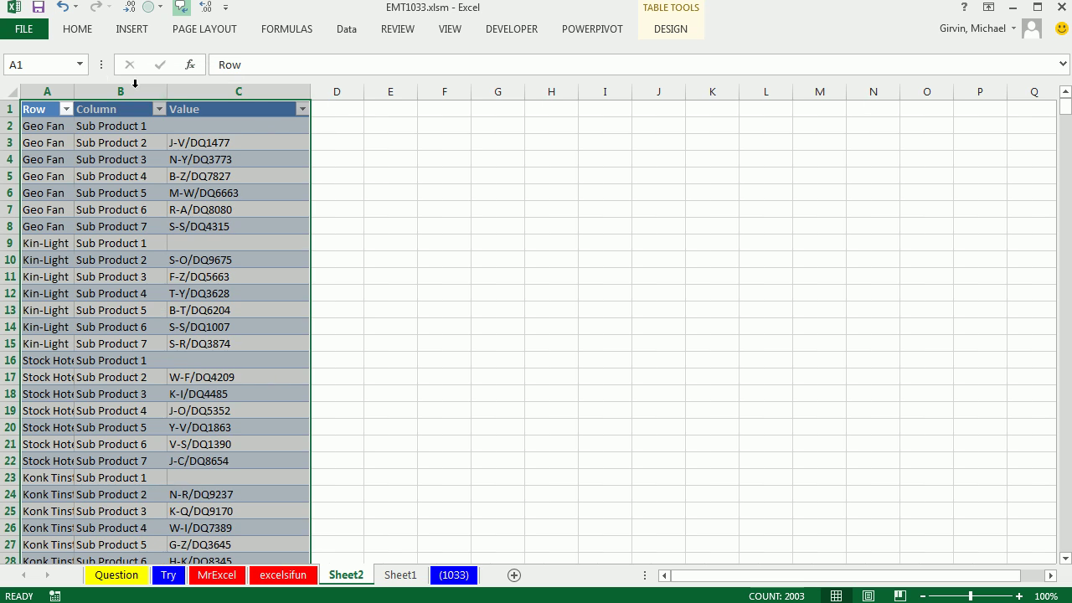
double_click(74, 90)
left_click_drag(191, 97, 204, 92)
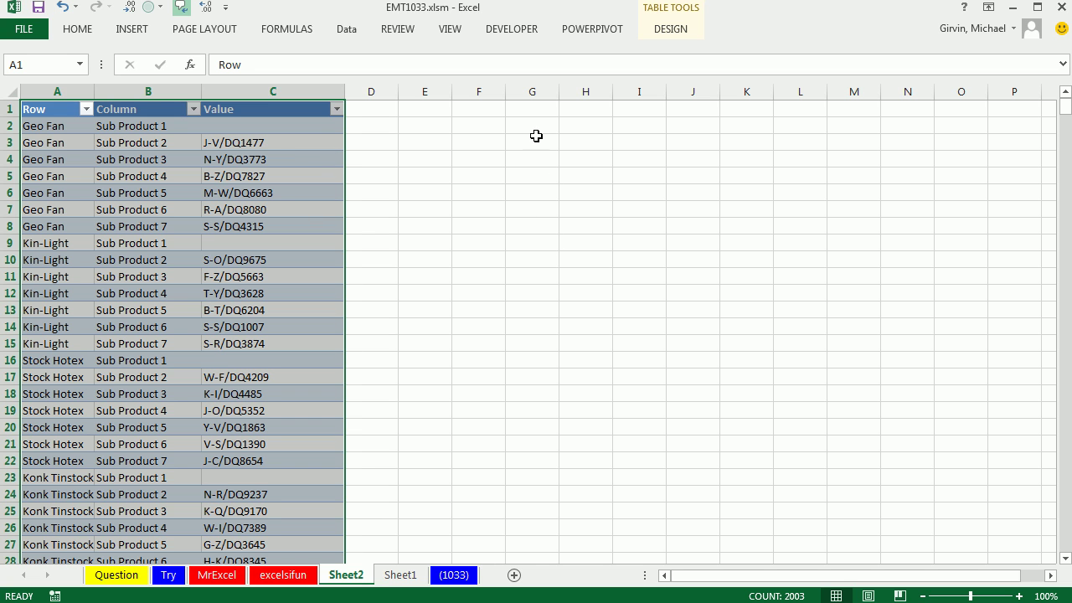
left_click_drag(54, 127, 61, 224)
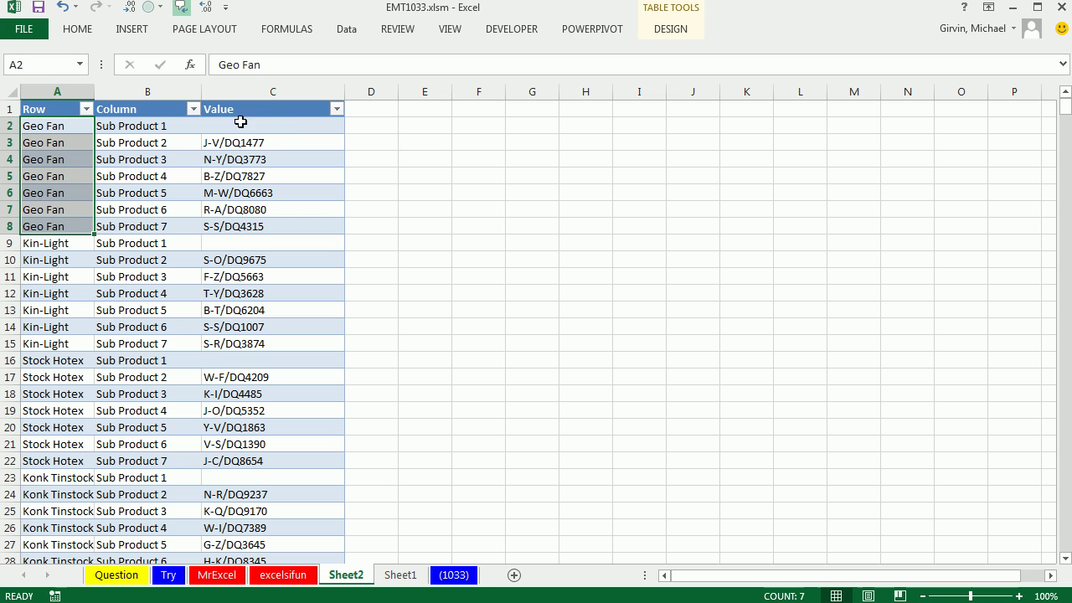
Enter the heading New List in cell E1.
left_click(448, 110)
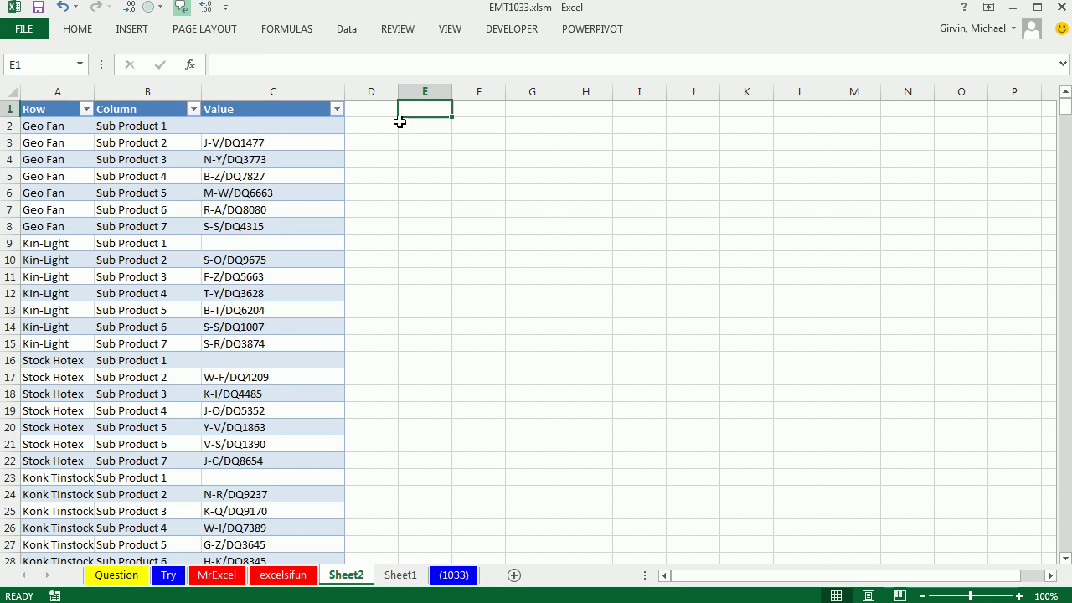
type("New List")
key("Return")
In E2, enter a formula joining Row with ' - ' and Value, skipping blank values.
type("=")
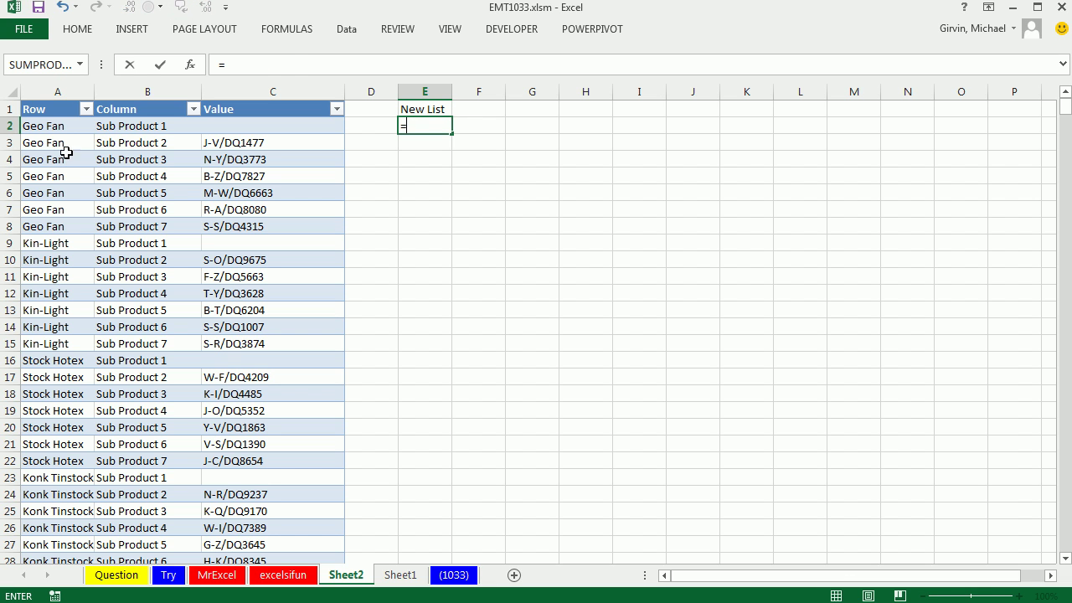
left_click(53, 126)
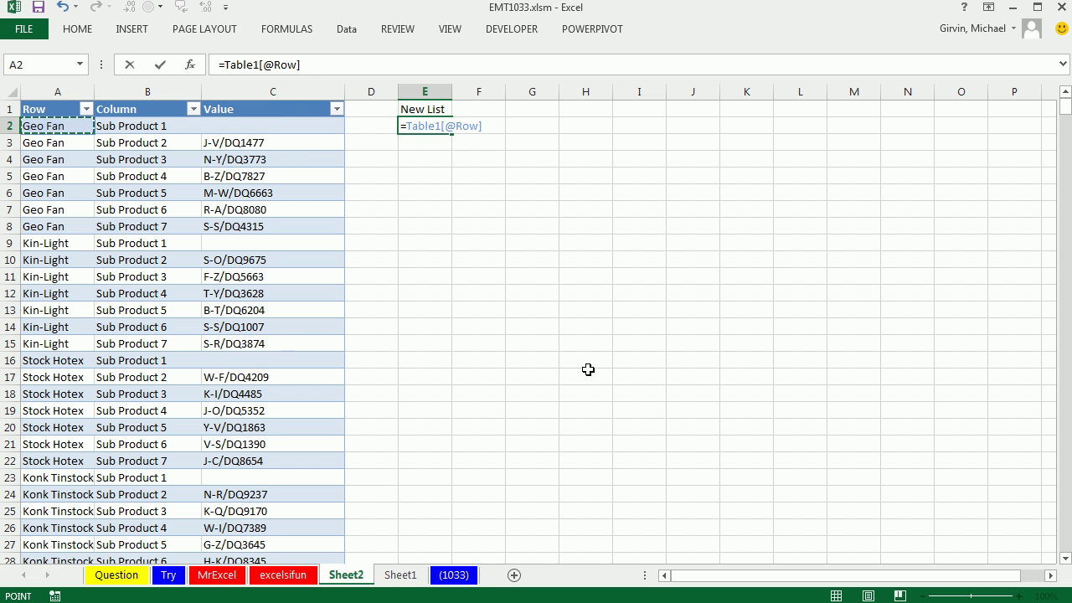
type("&")
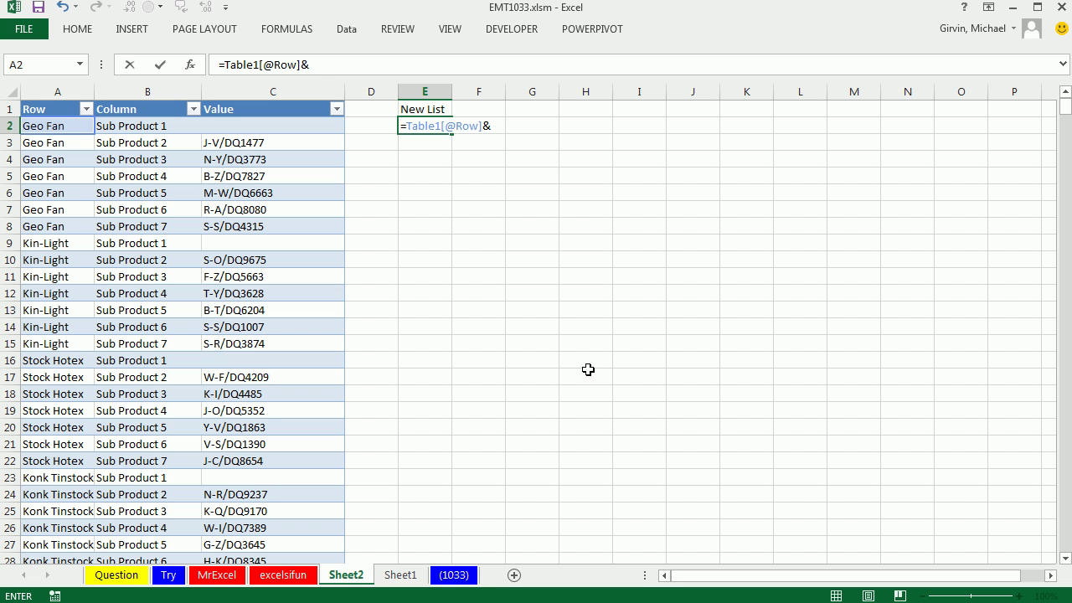
type("IF(")
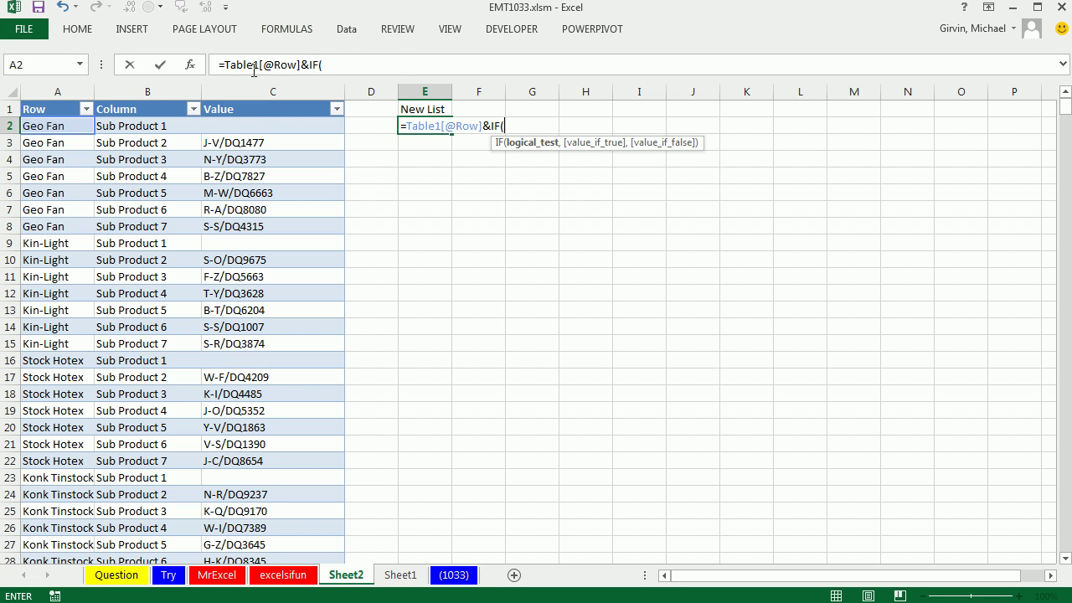
left_click(259, 121)
type("=")
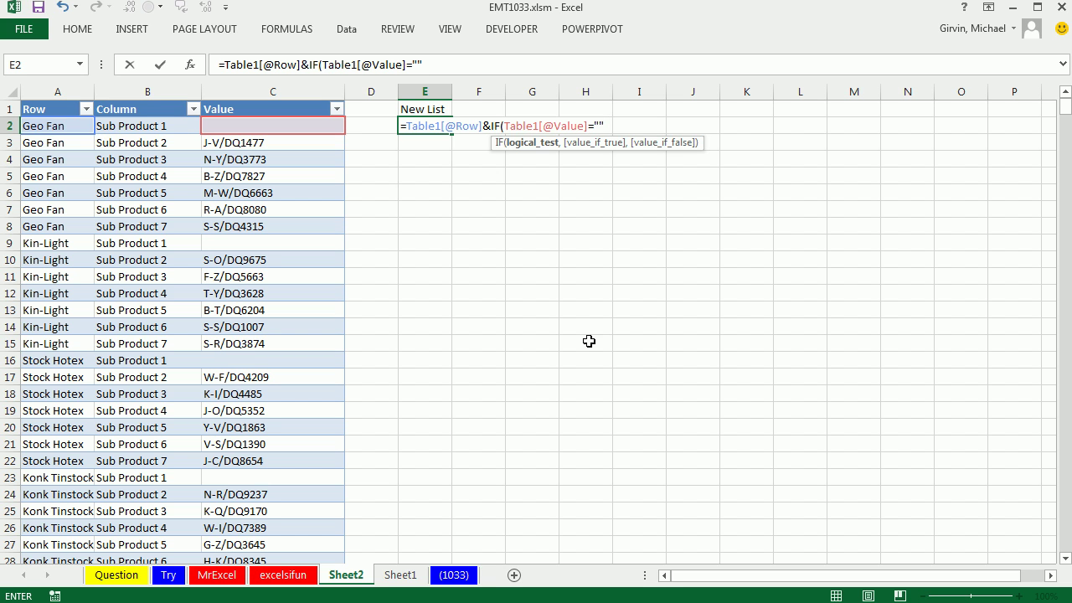
type(",")
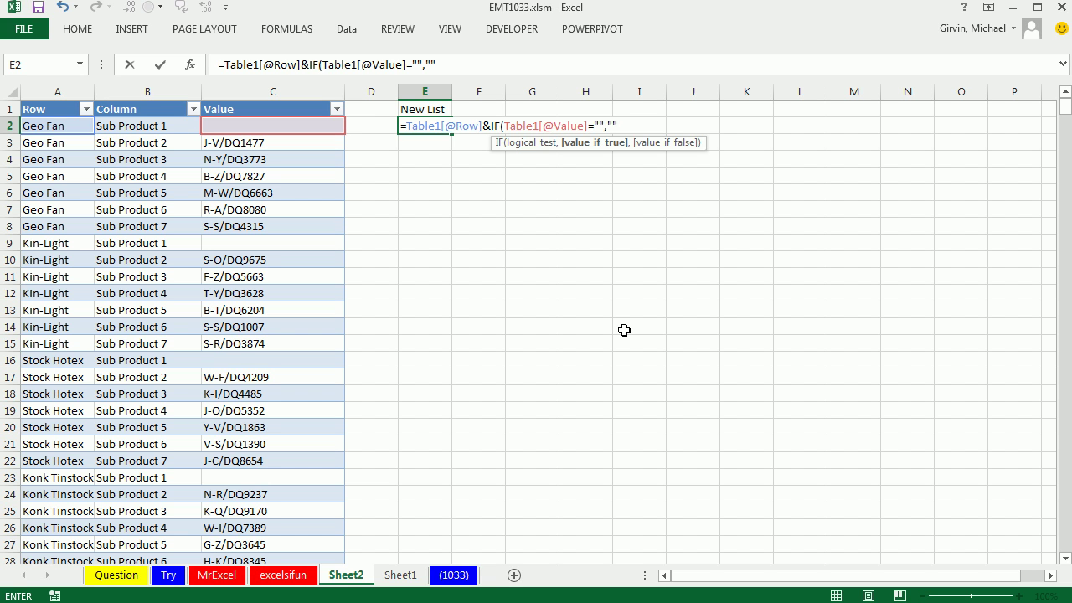
type("\"\",\" ")
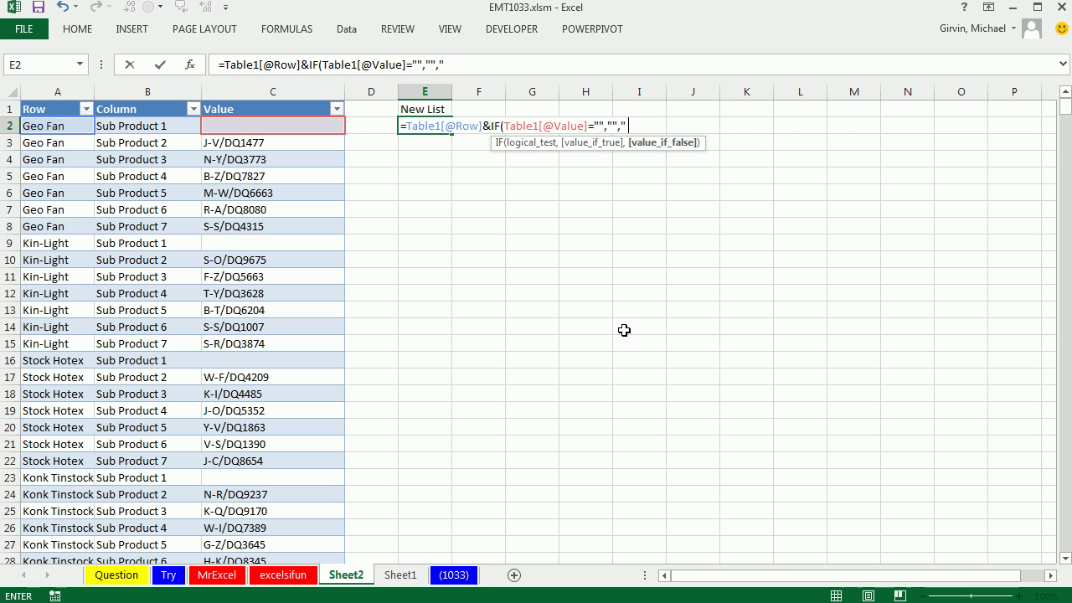
type("- \"&")
left_click(278, 123)
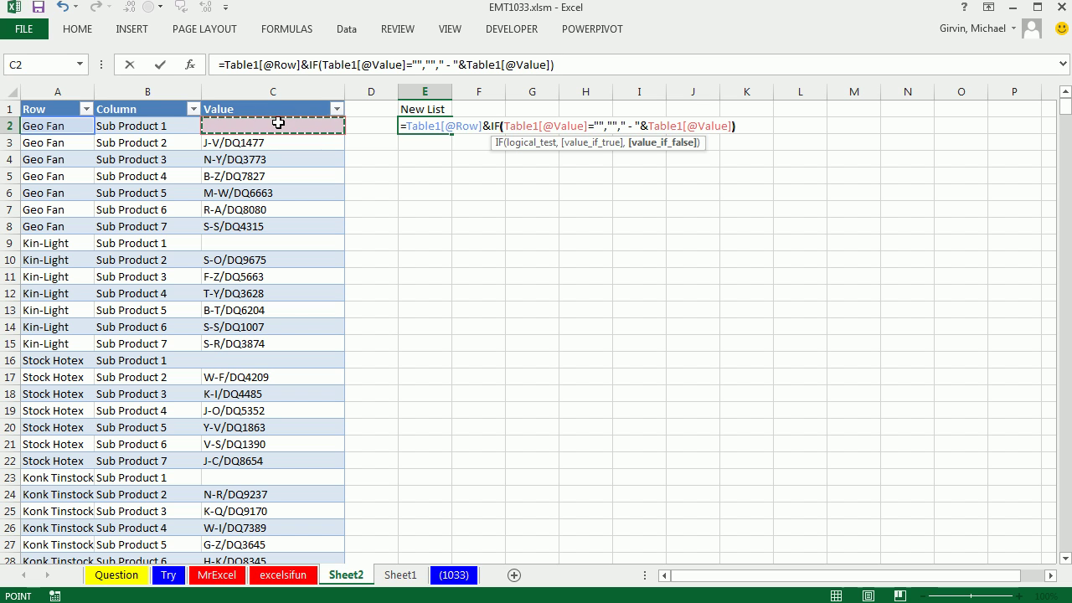
type(")")
key("ctrl+Return")
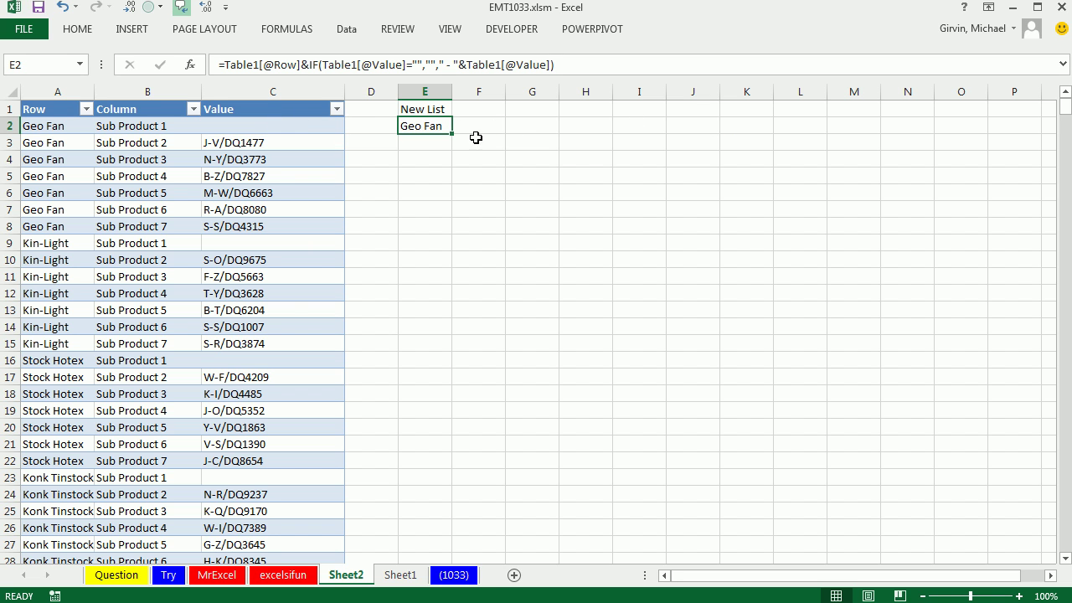
Delete the empty column D so New List moves into column D.
left_click(373, 84)
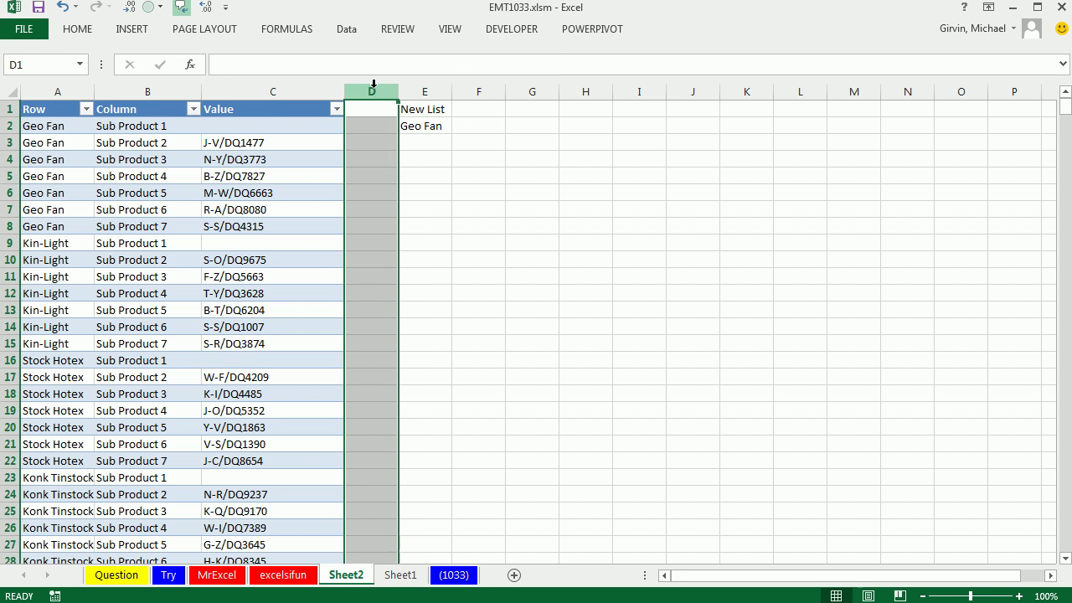
right_click(373, 85)
left_click(387, 227)
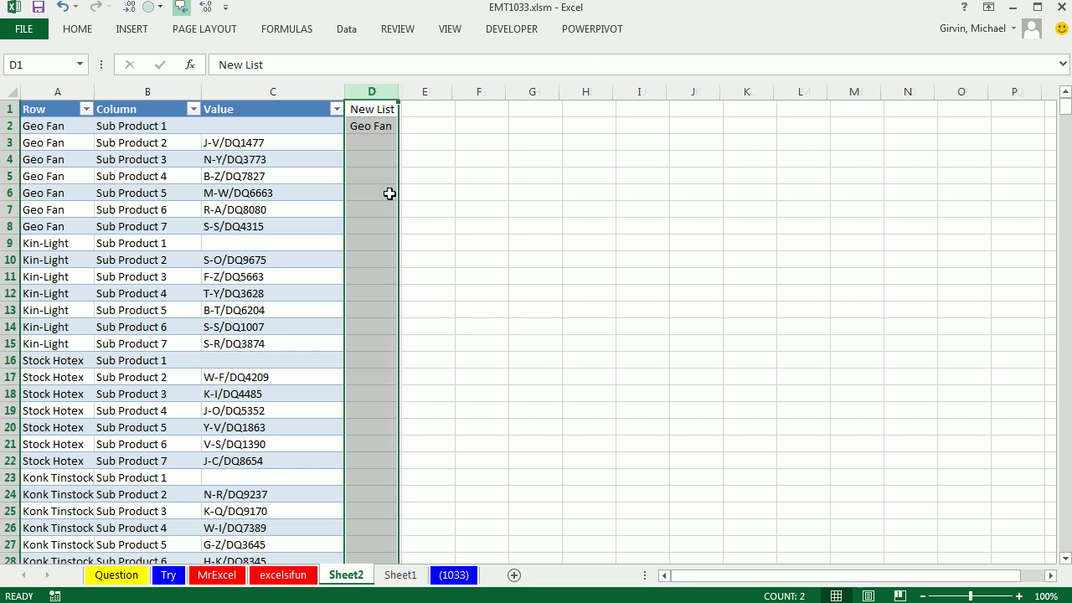
Fill D2's formula down to D3, showing Geo Fan - J-V/DQ1477, and widen column D.
left_click(371, 126)
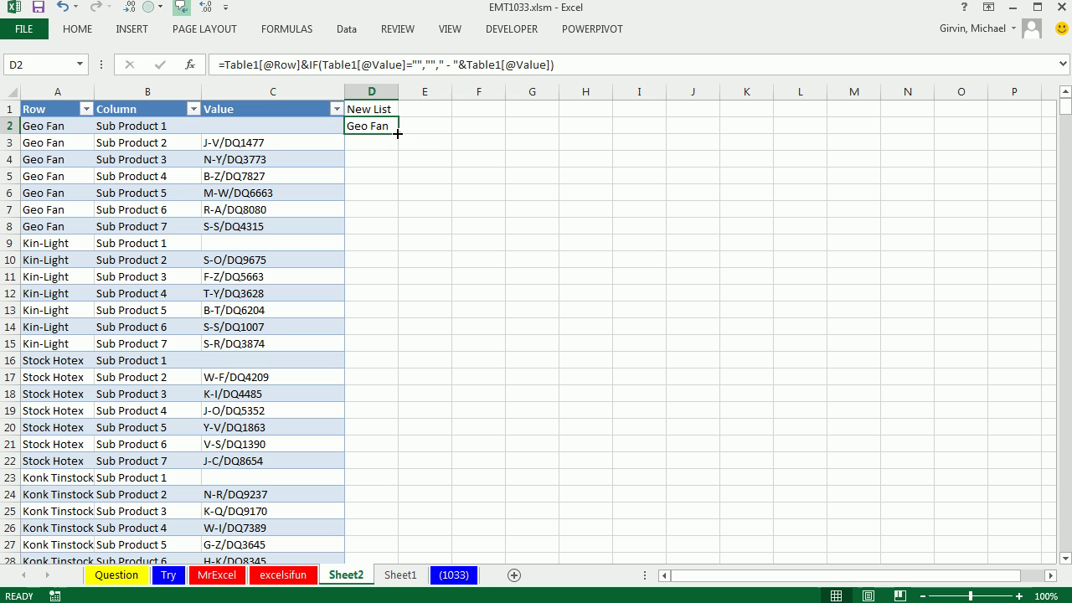
left_click_drag(397, 134, 386, 147)
left_click(386, 147)
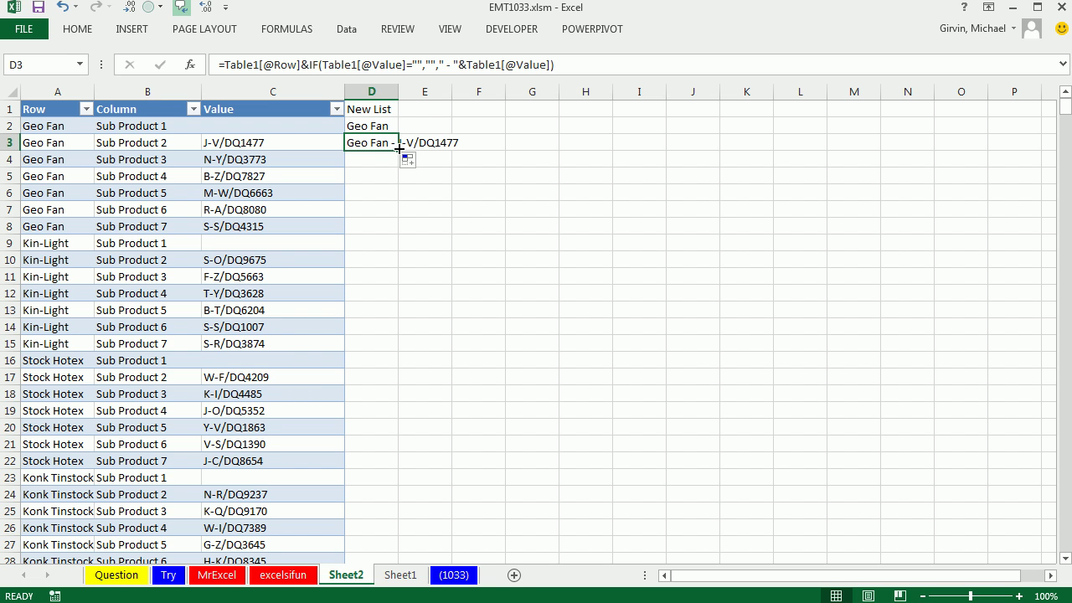
left_click(468, 286)
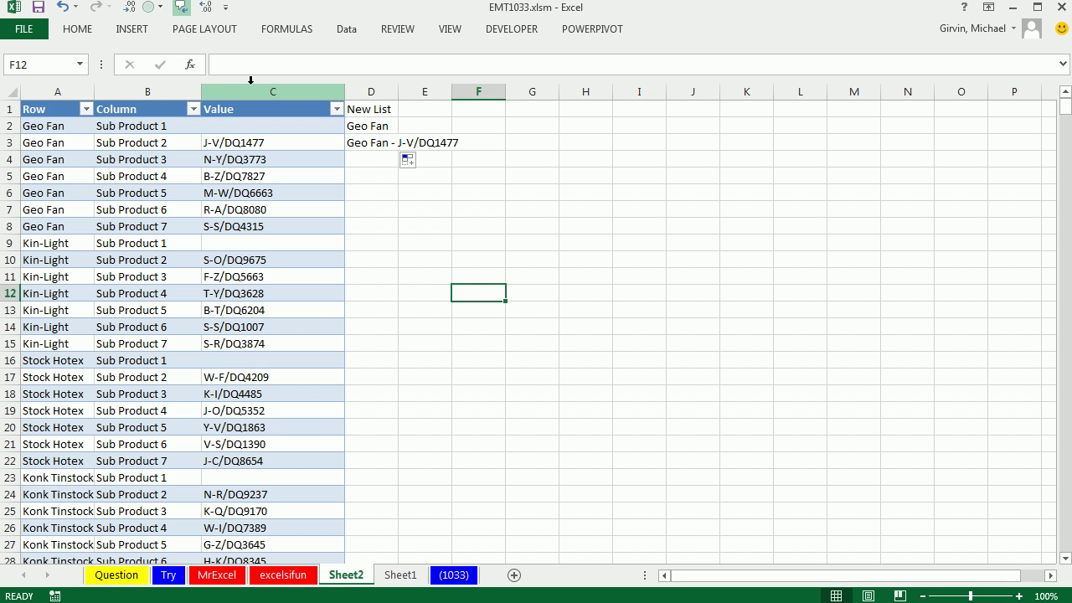
left_click_drag(397, 98, 420, 95)
left_click(391, 146)
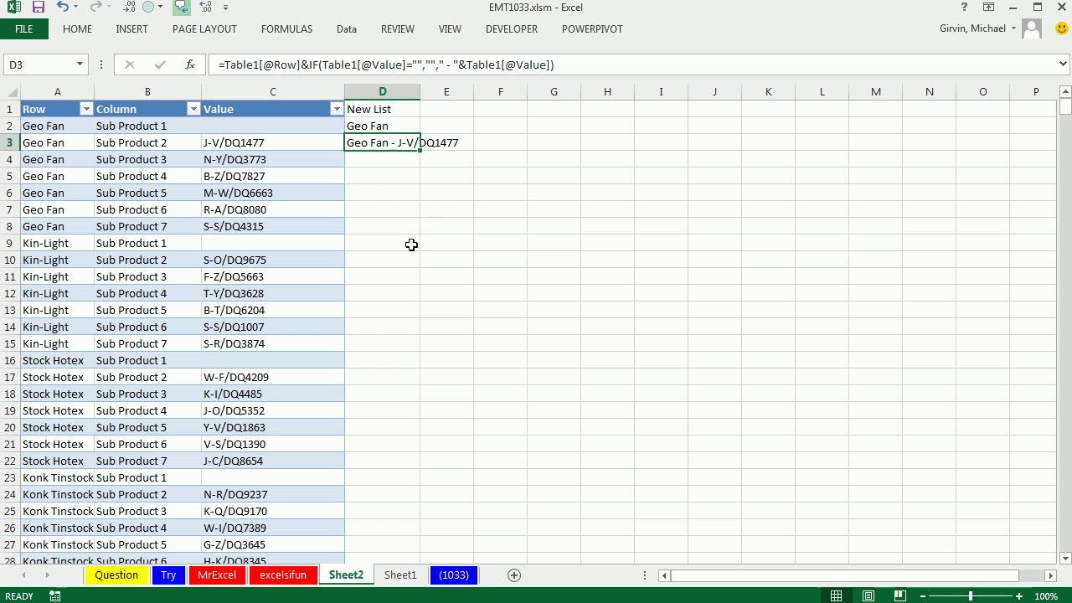
left_click(382, 255)
left_click(409, 143)
left_click(387, 89)
right_click(390, 93)
Insert two empty columns at D, shifting the draft New List formulas to column F.
left_click(430, 211)
right_click(457, 92)
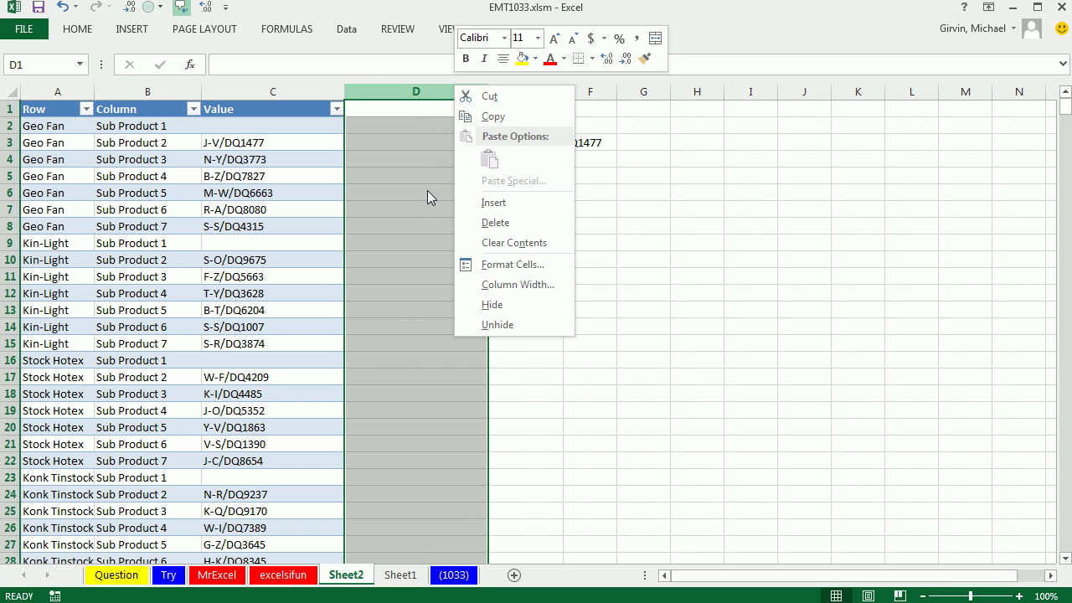
left_click(493, 201)
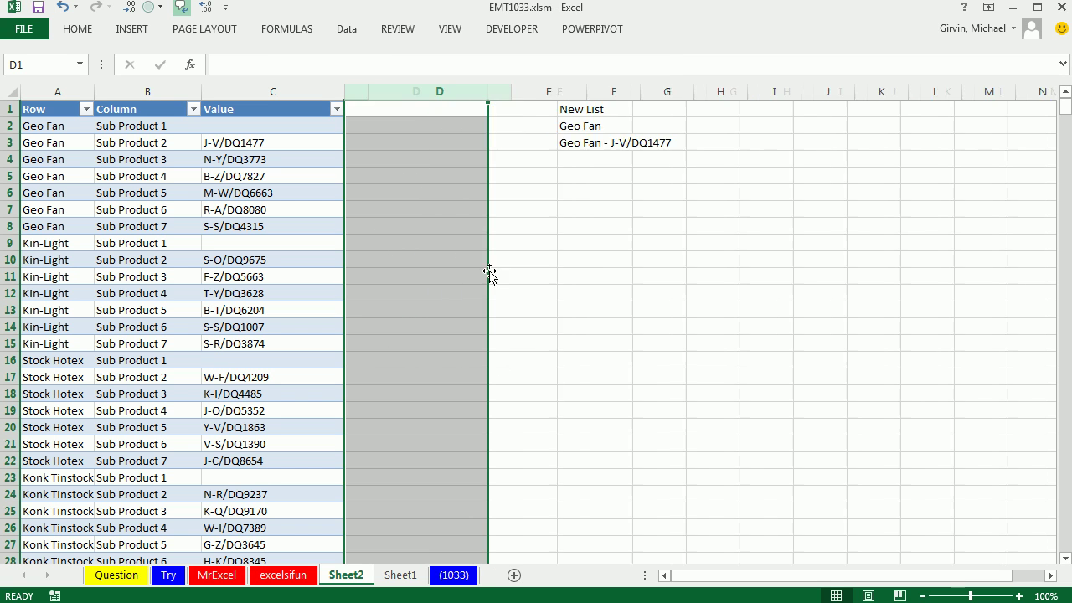
Type New List in D1 beside Value so the table gains a New List column.
left_click(309, 113)
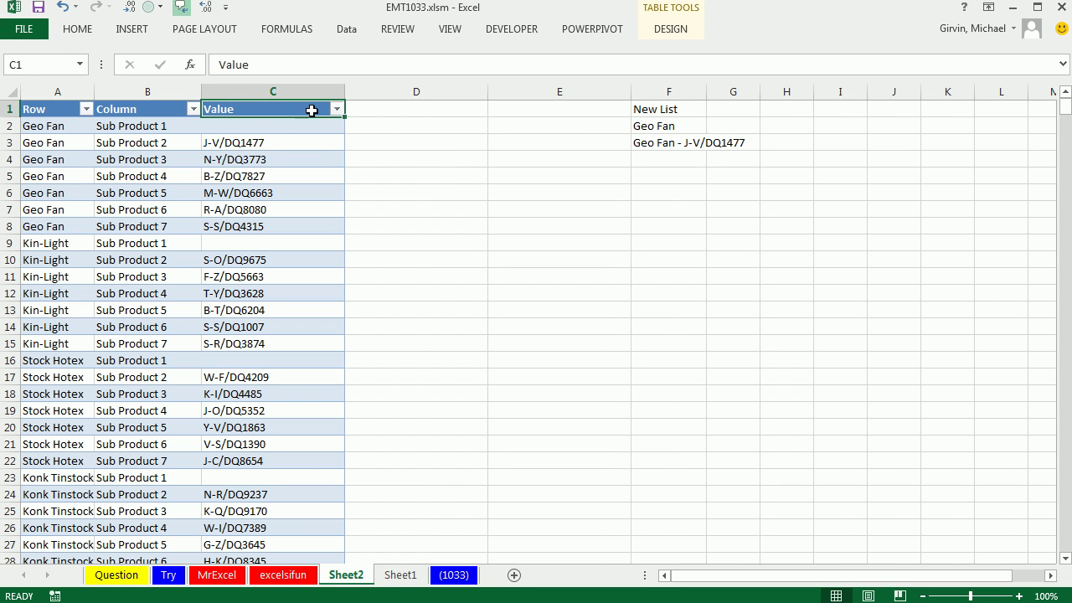
left_click(374, 115)
type("New")
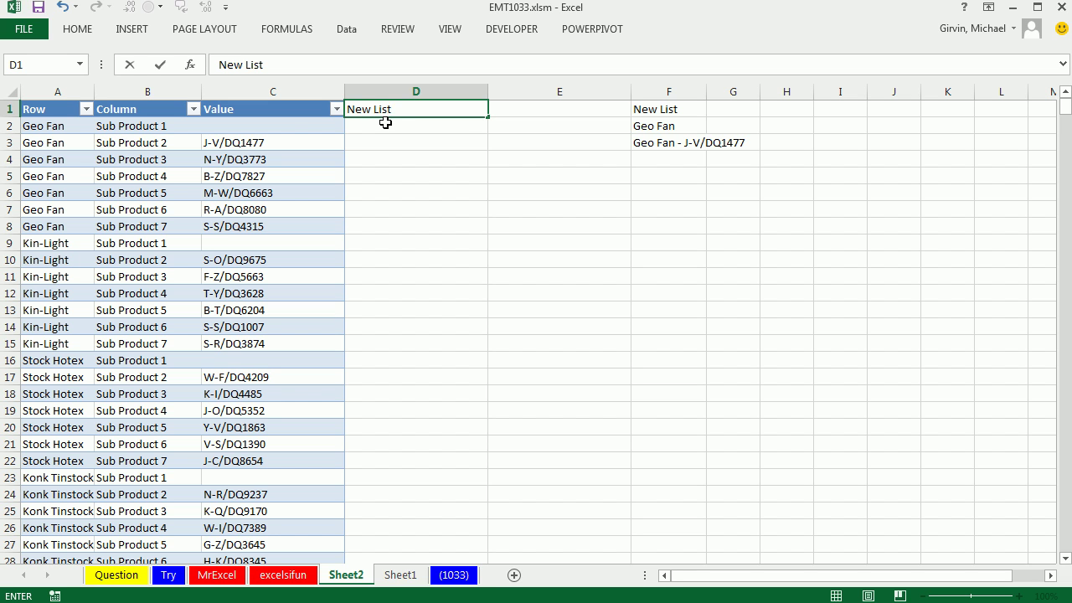
type(" List")
key("Return")
Paste F2's joining formula into D2 and overwrite the whole New List column with it.
double_click(654, 126)
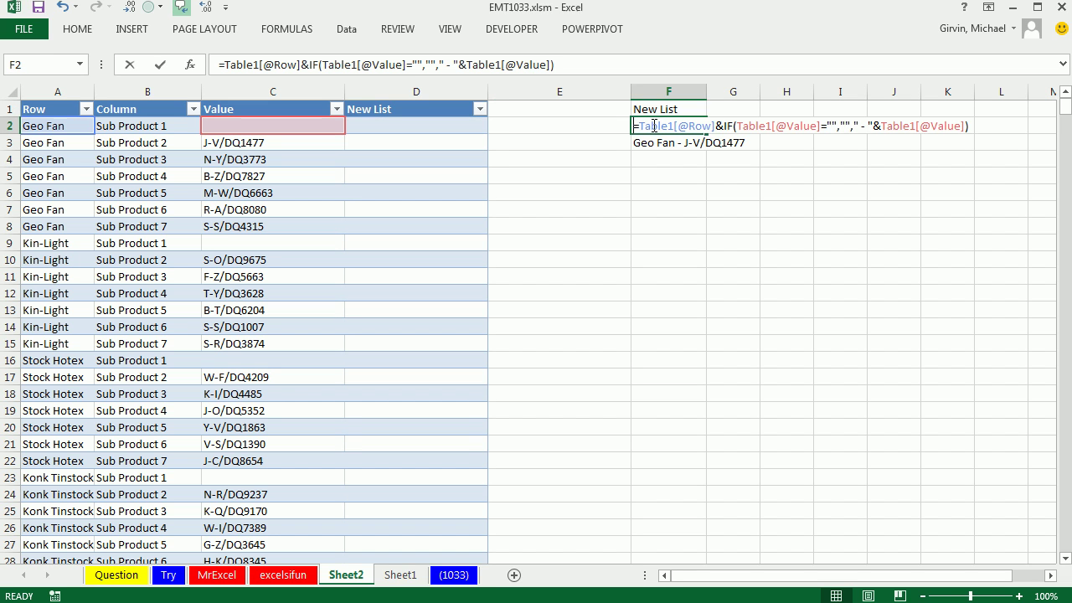
left_click_drag(634, 125, 1048, 134)
key("Escape")
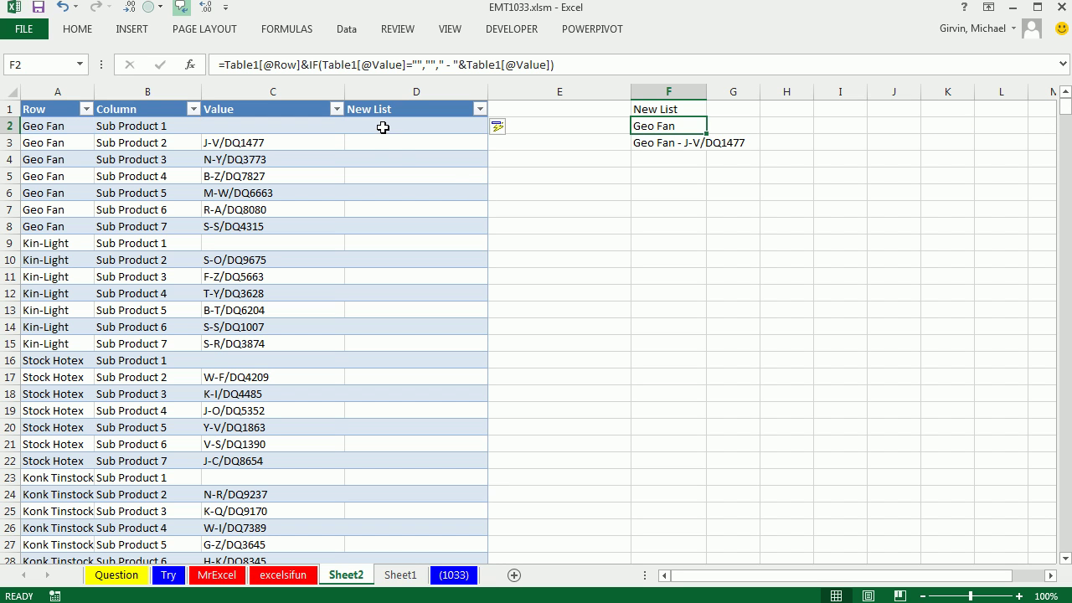
left_click(383, 125)
key("ctrl+v")
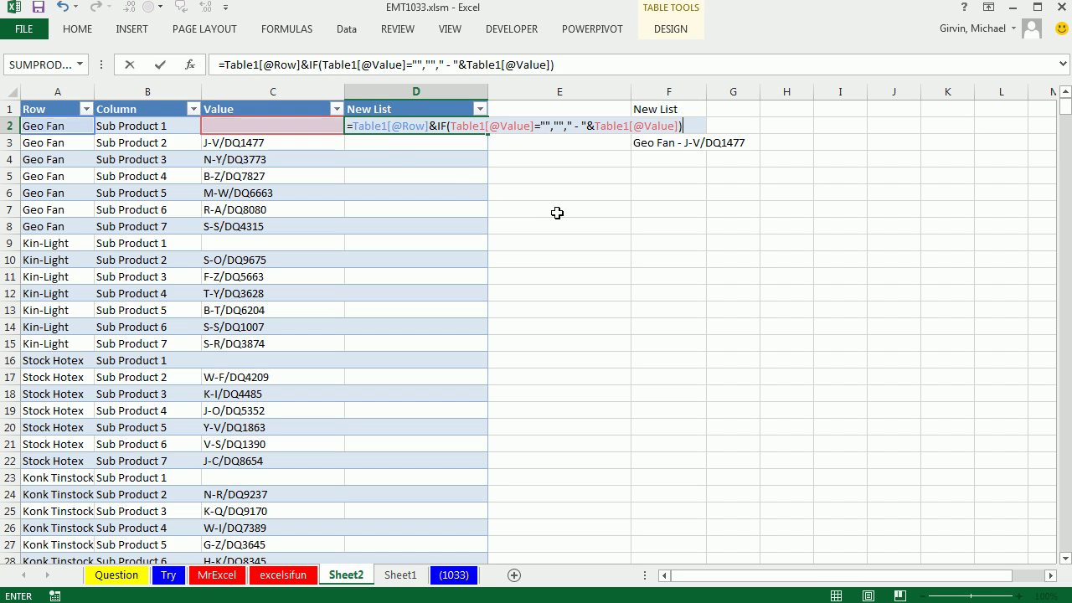
key("Return")
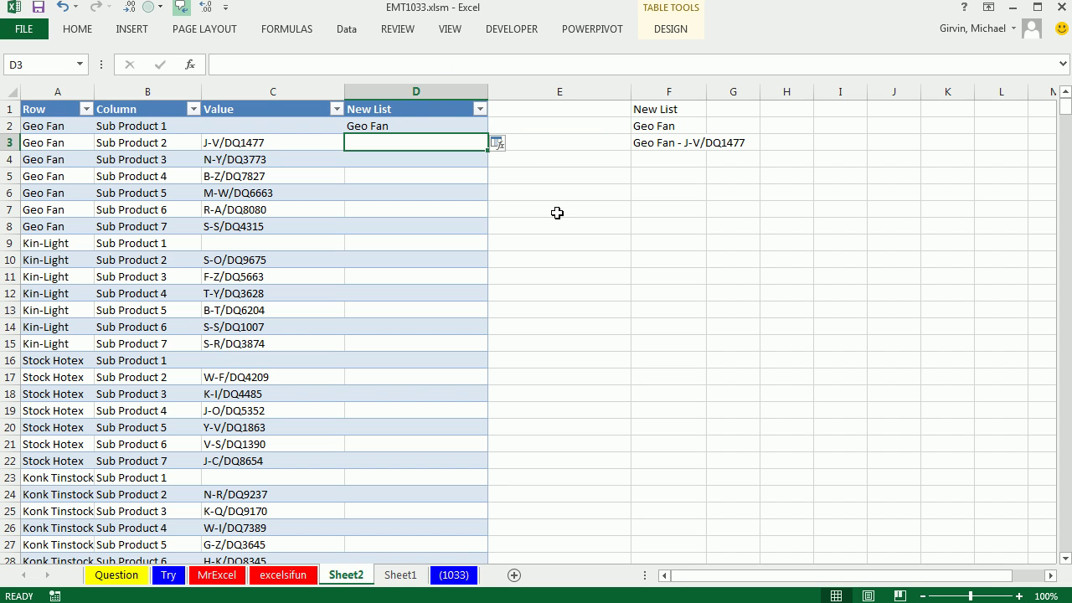
left_click(499, 144)
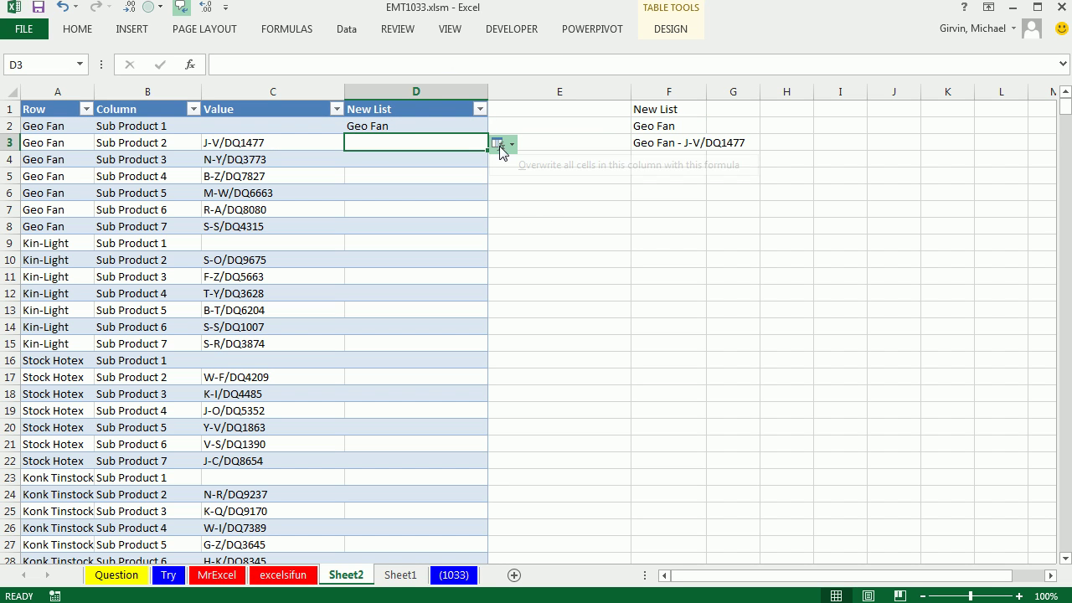
left_click(556, 167)
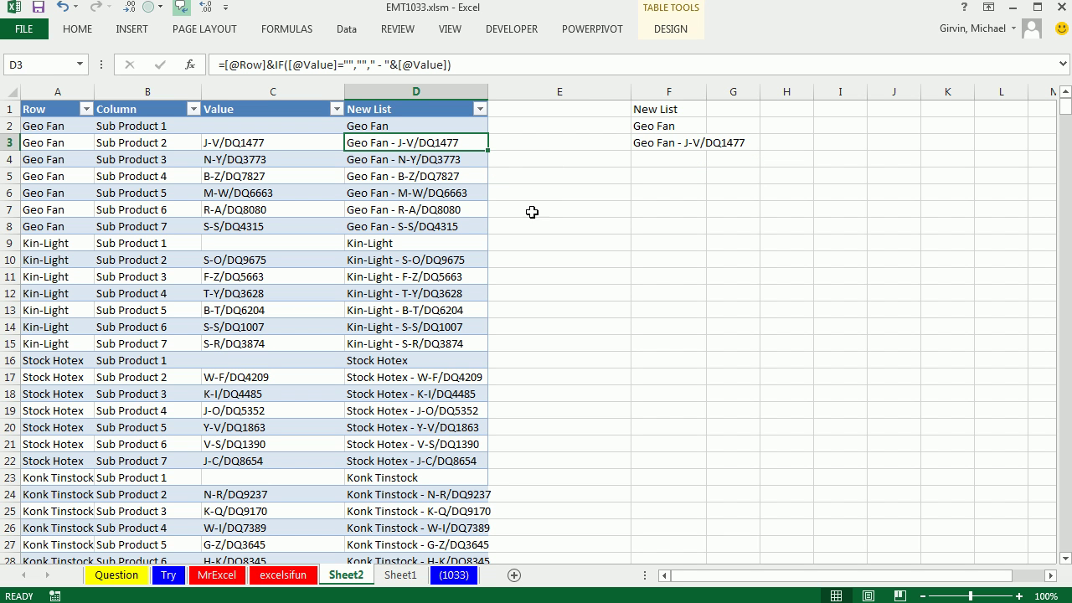
Jump to D701 to confirm the fill, return to the top, and switch to the (1033) sheet.
key("ctrl+Down")
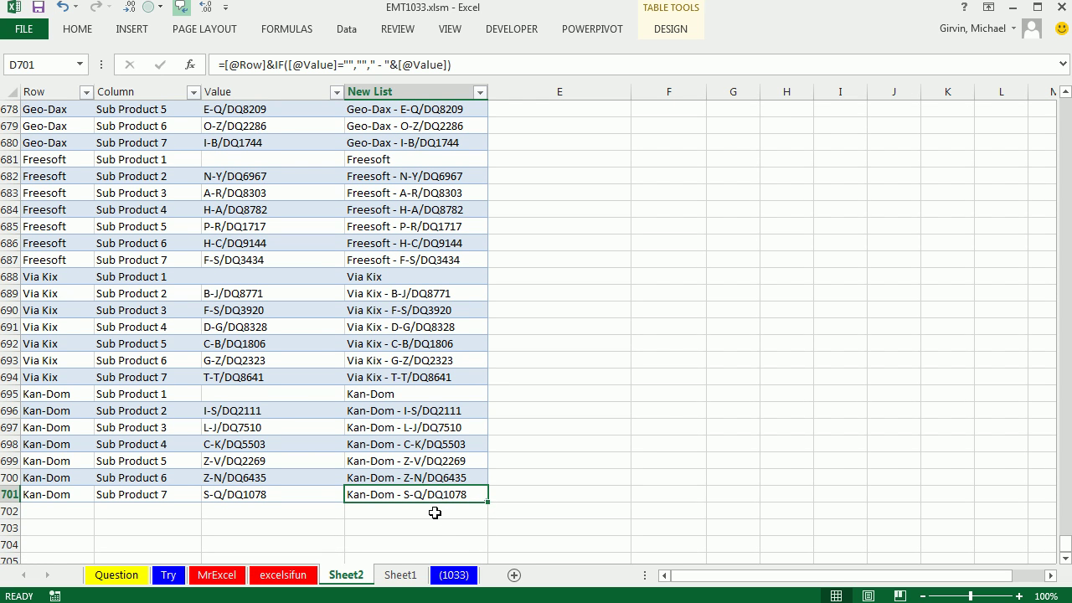
key("ctrl+Home")
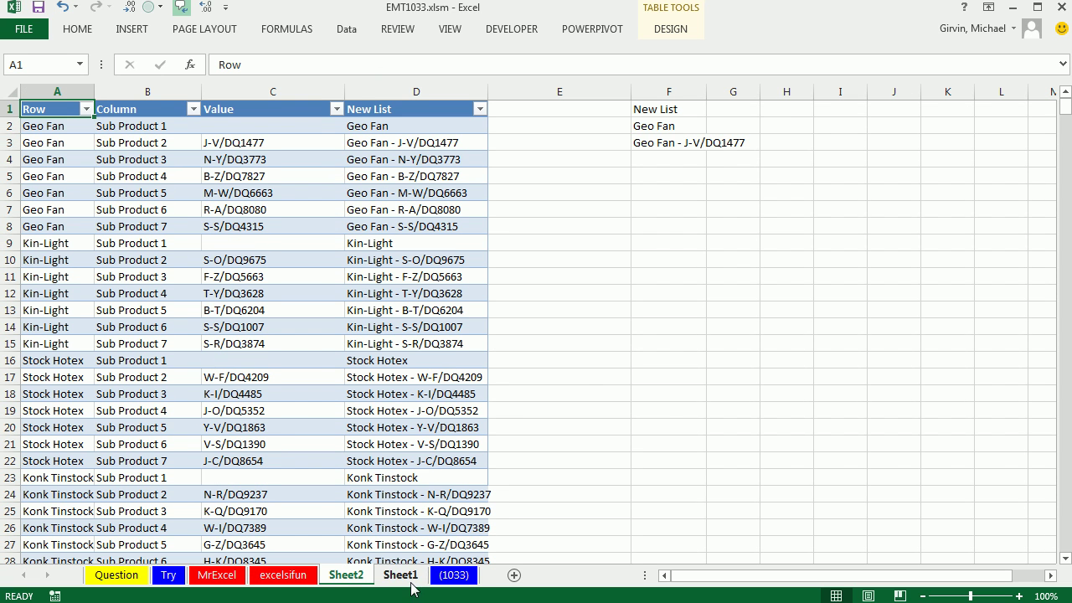
left_click(453, 576)
scroll(284, 276, "up", 3)
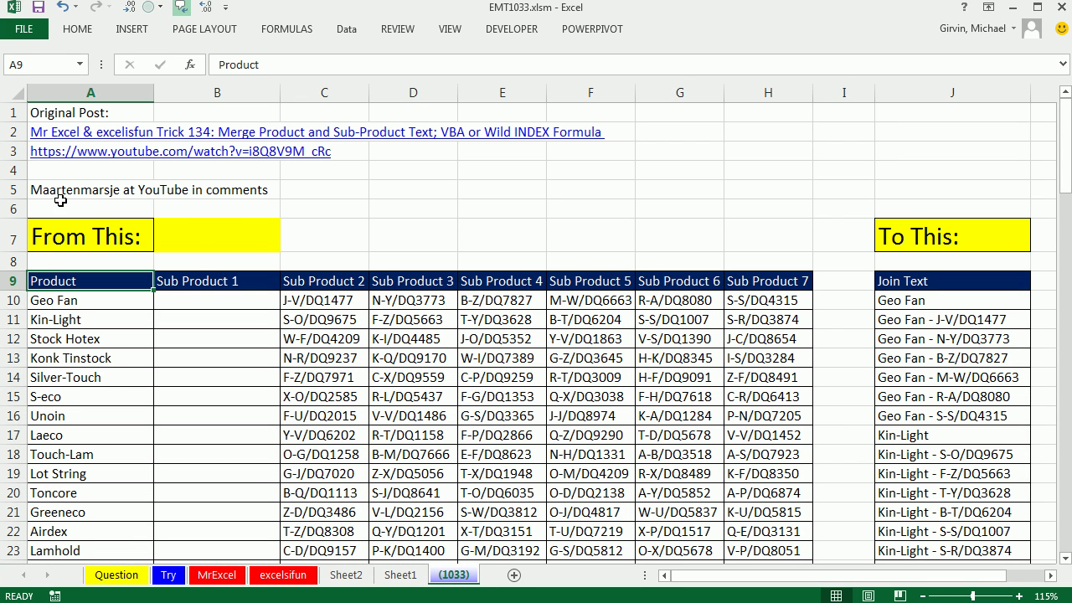
left_click(354, 192)
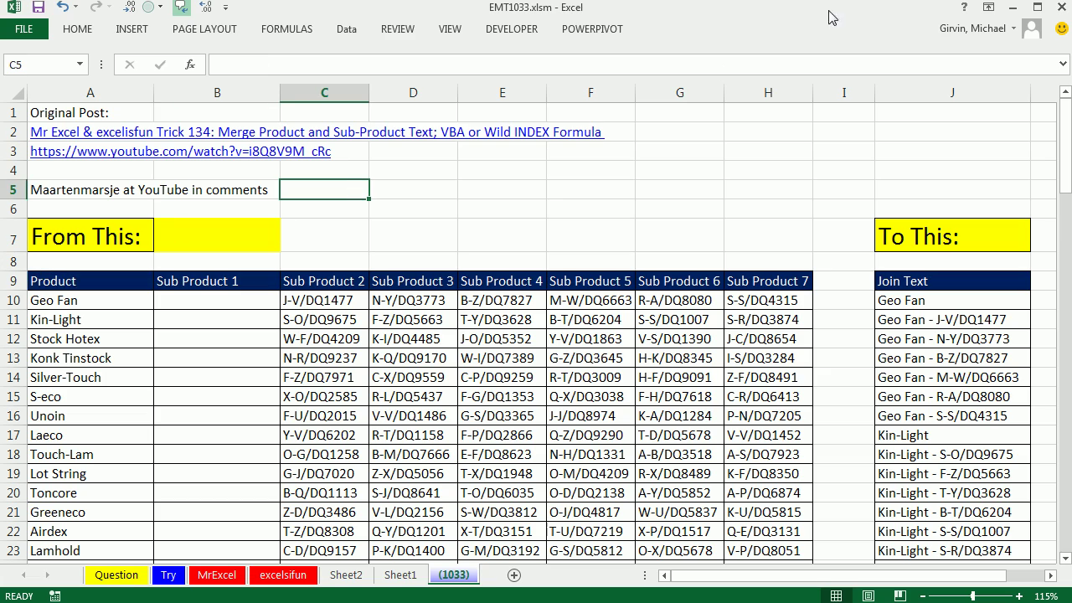